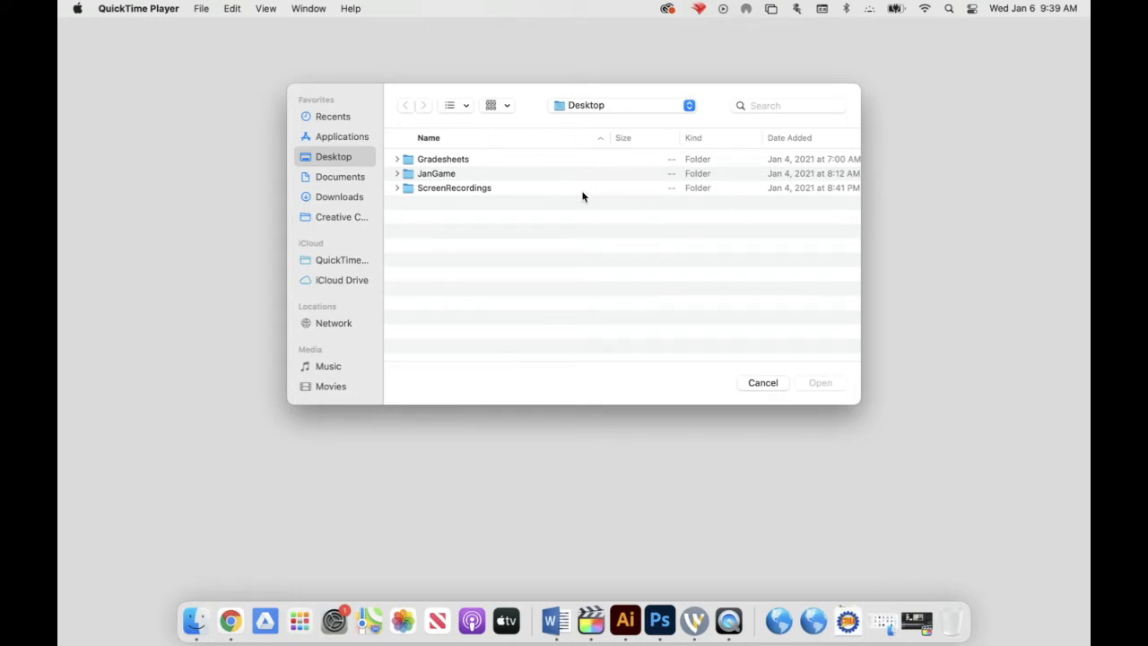
Step: Dismiss the file browser and set up a new screen recording that saves to the Desktop
click(763, 383)
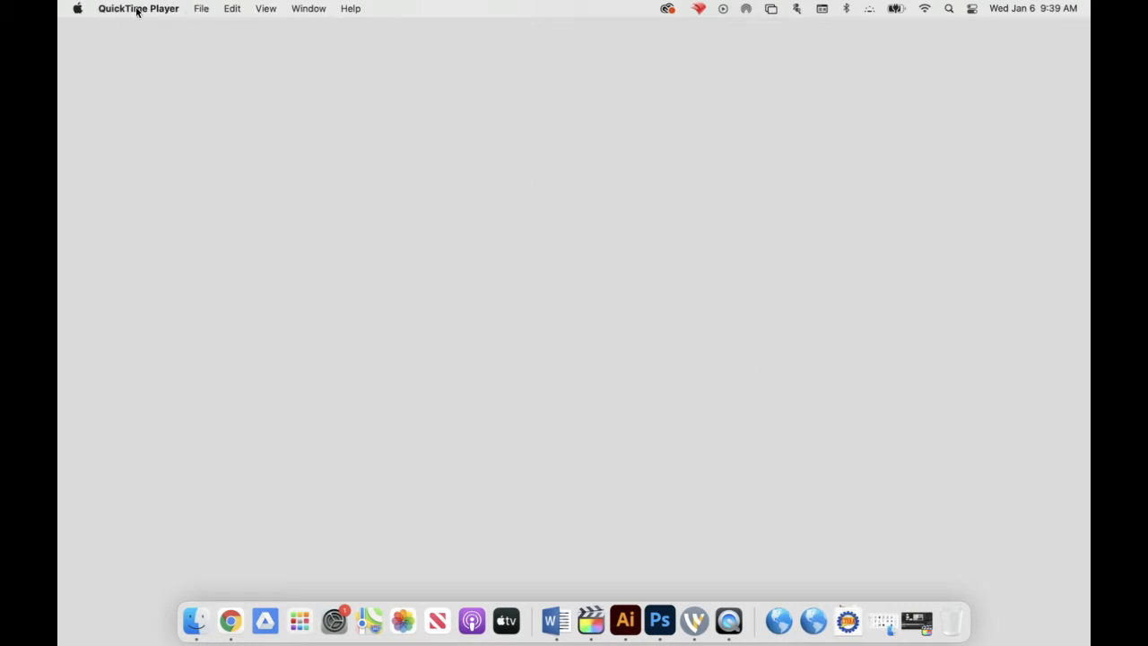
click(201, 9)
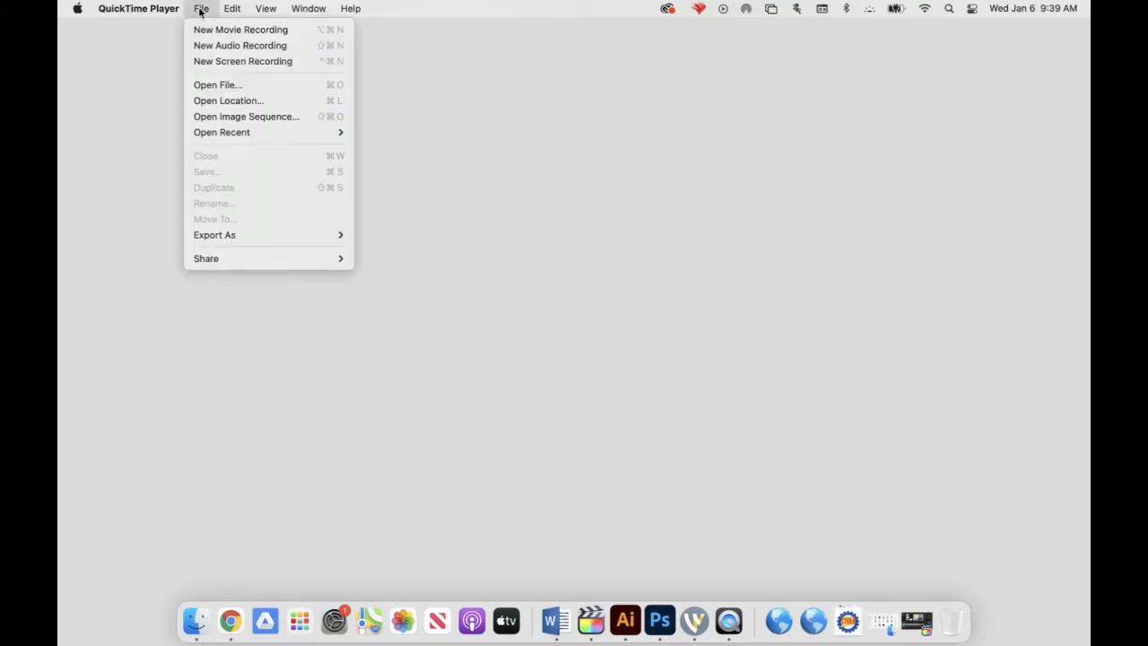
click(262, 61)
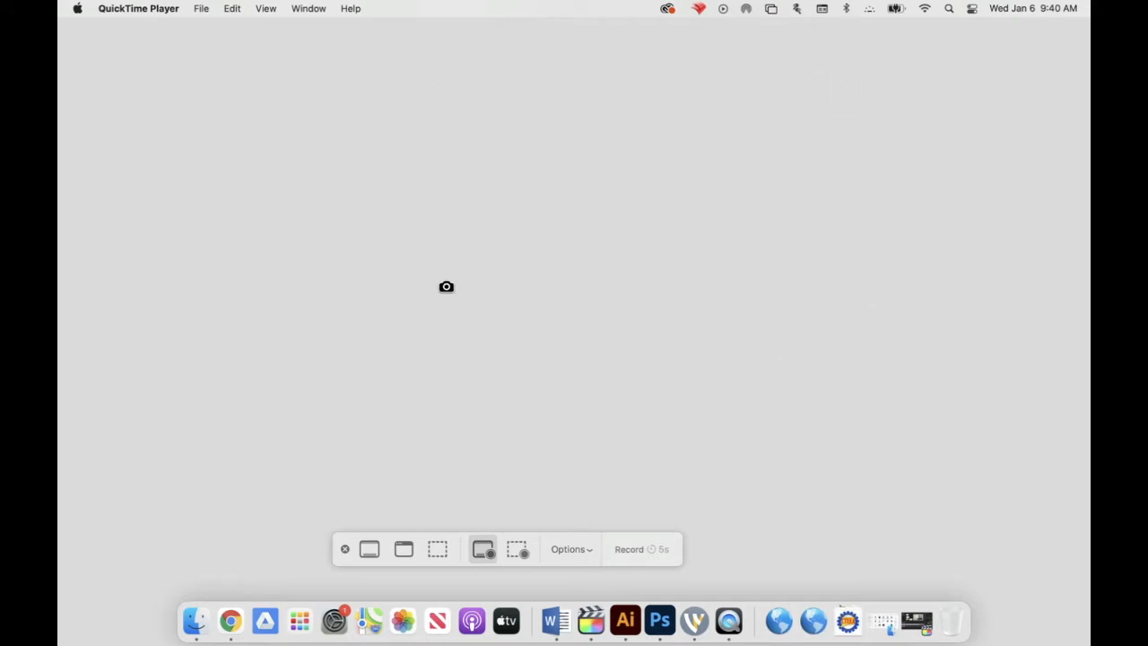
click(589, 549)
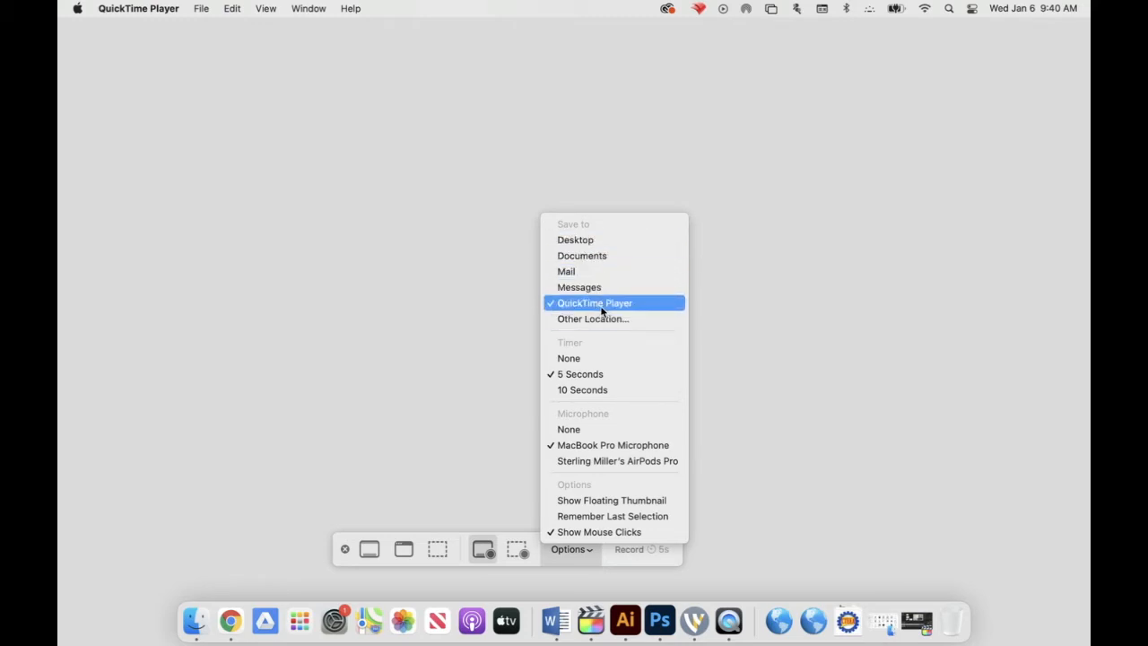
click(582, 239)
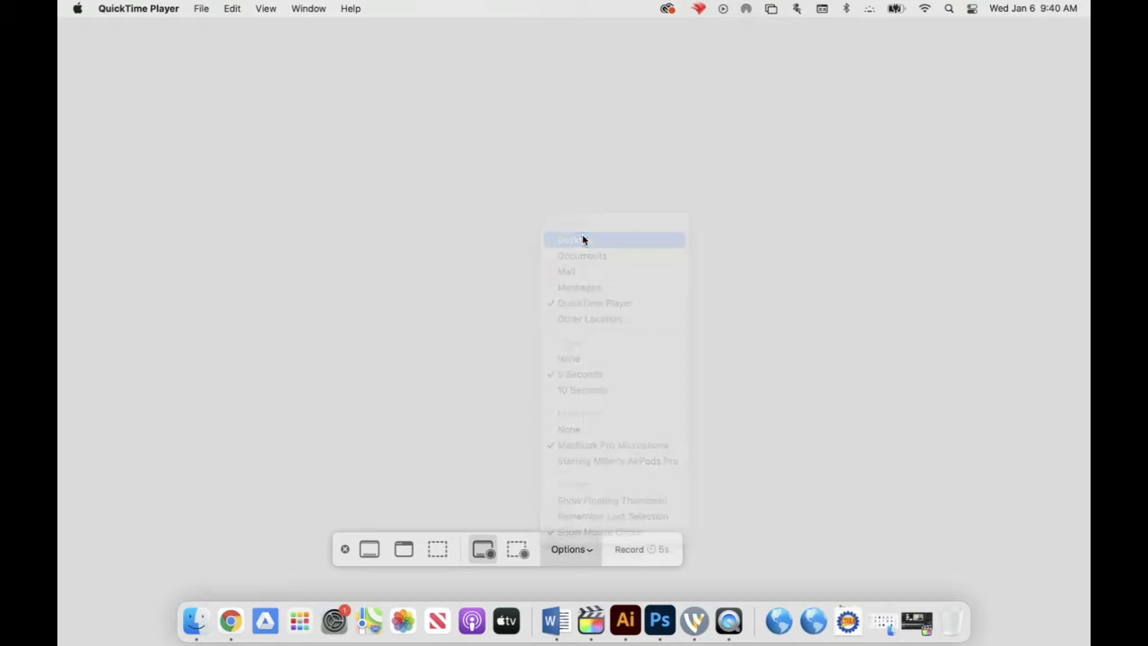
click(587, 550)
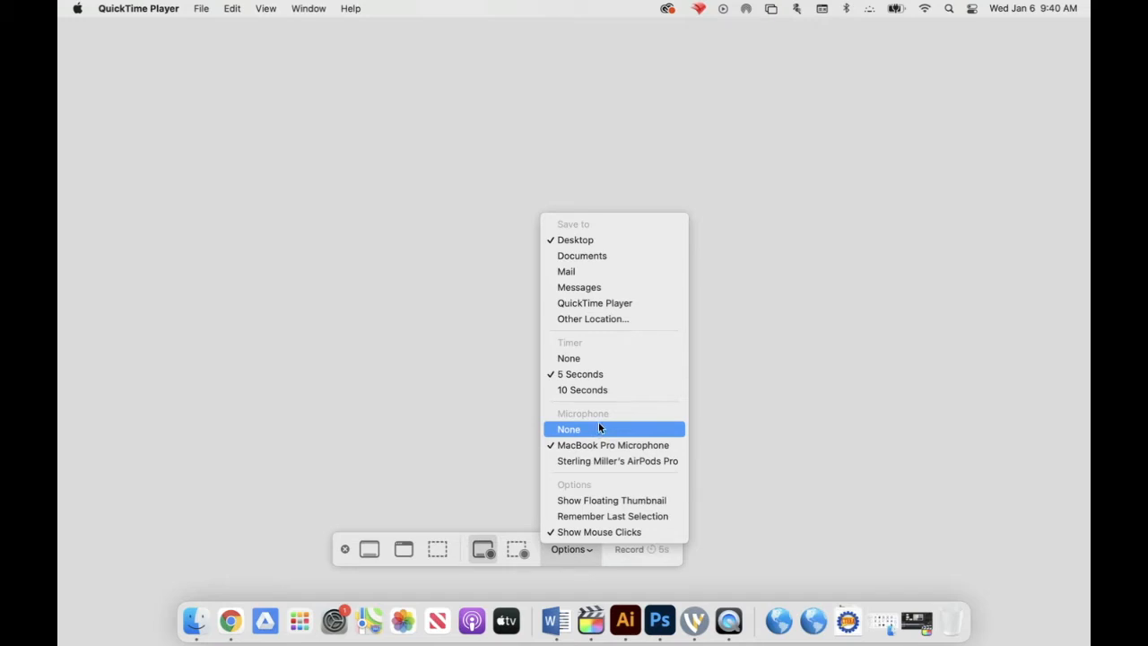
click(583, 556)
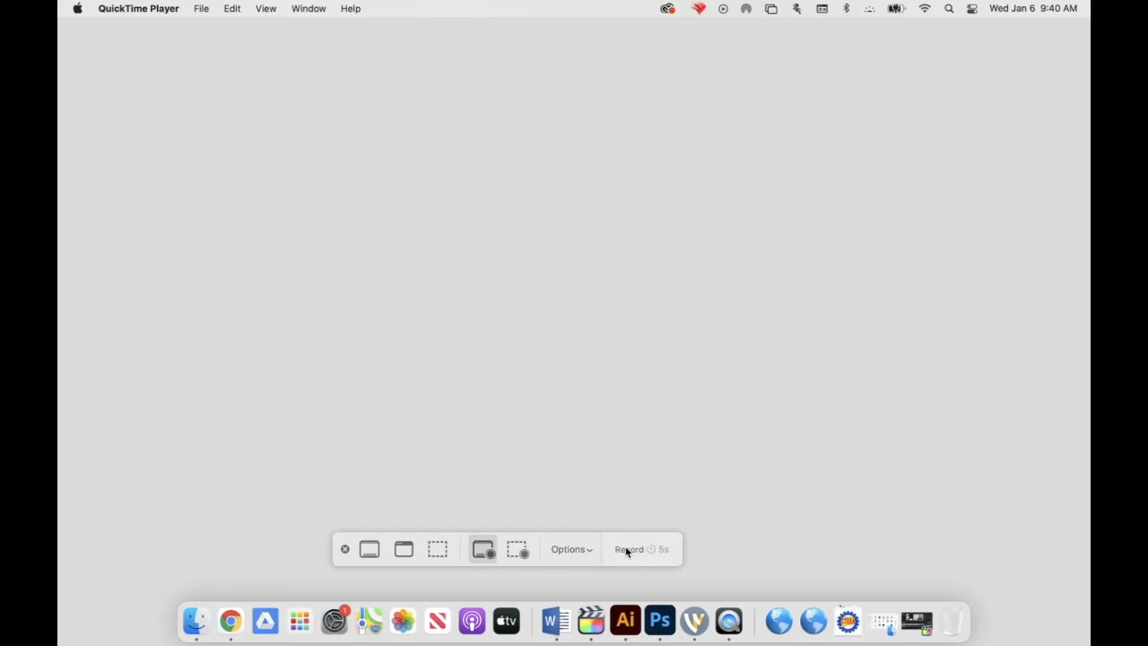
Step: Record the entire screen of Display 1 for a few seconds and stop the recording
click(626, 551)
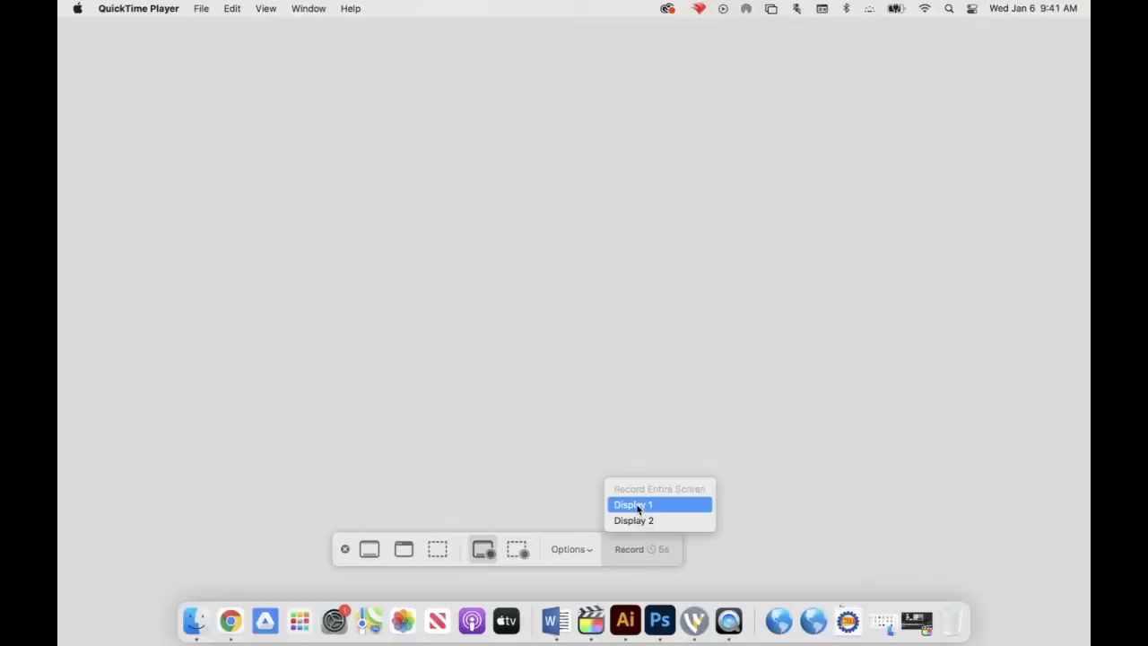
click(638, 505)
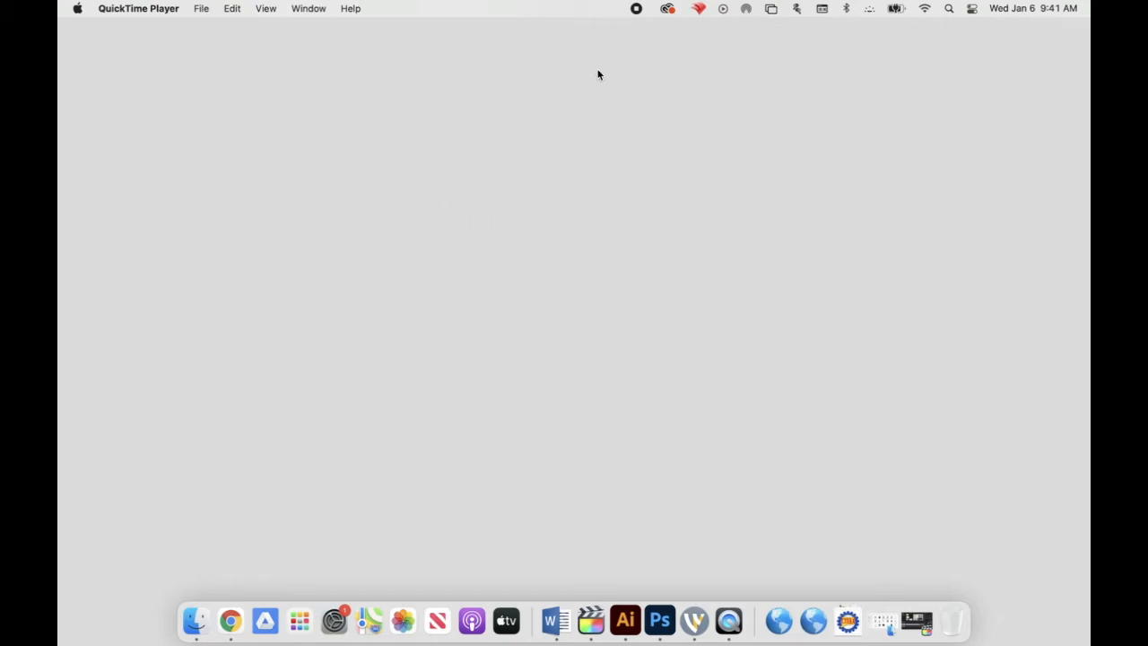
click(636, 9)
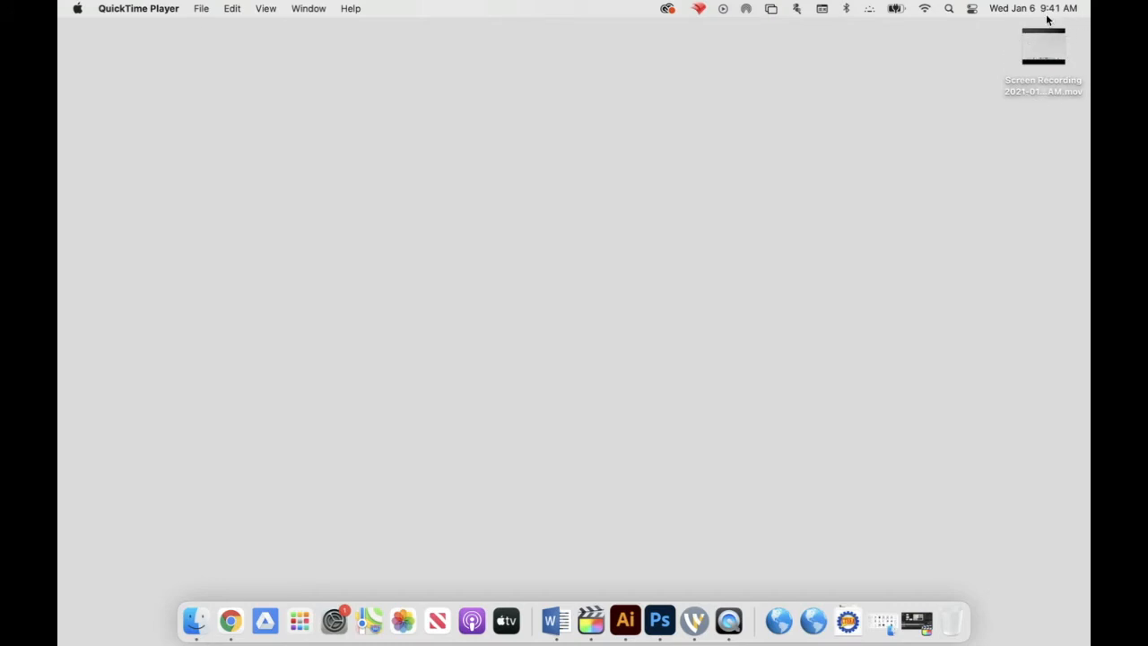
Step: Open the new screen recording from the desktop to check it, and close its window
mouse_move(1023, 45)
click(1043, 48)
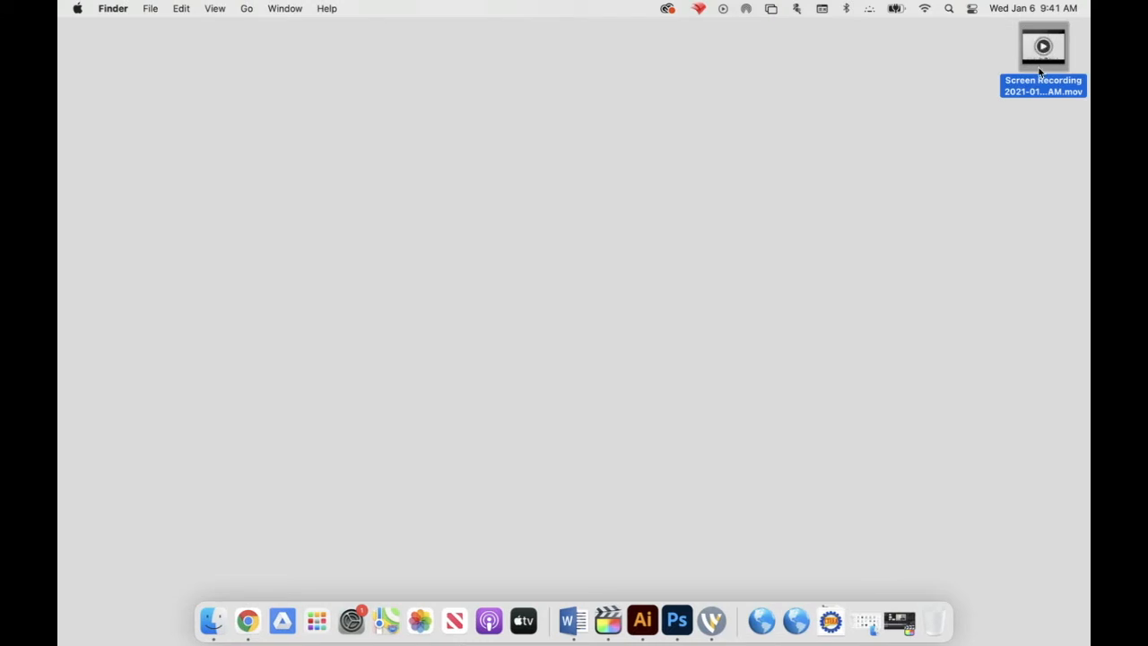
double_click(1040, 70)
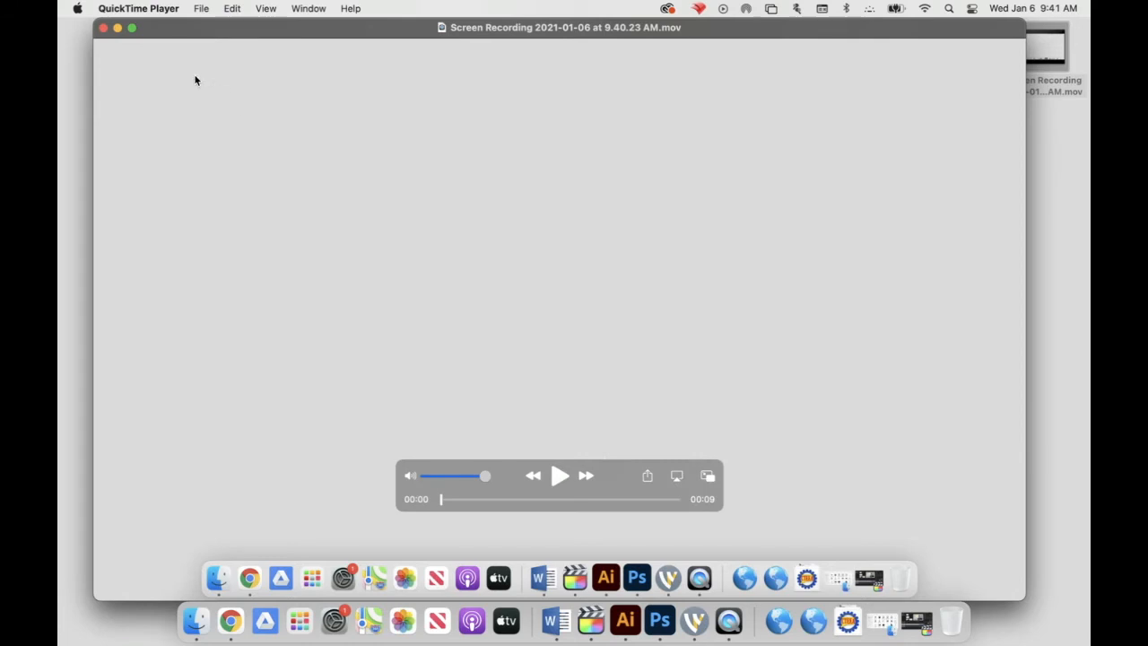
click(104, 28)
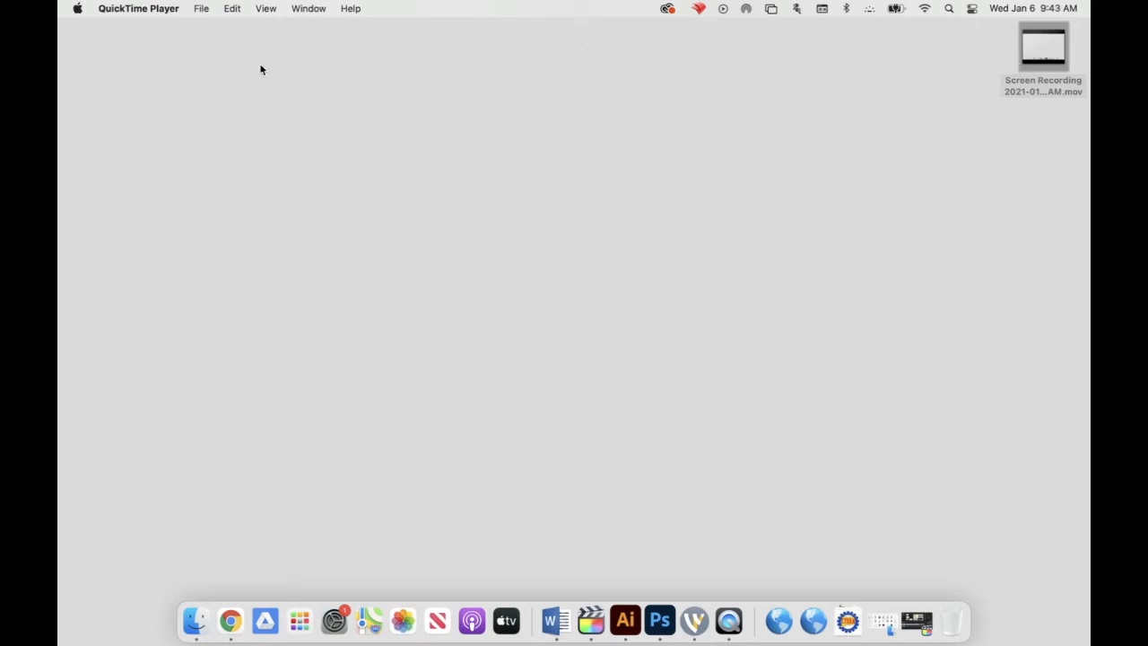
Step: Start a new movie recording and review its volume control and its camera, microphone and quality options
click(201, 9)
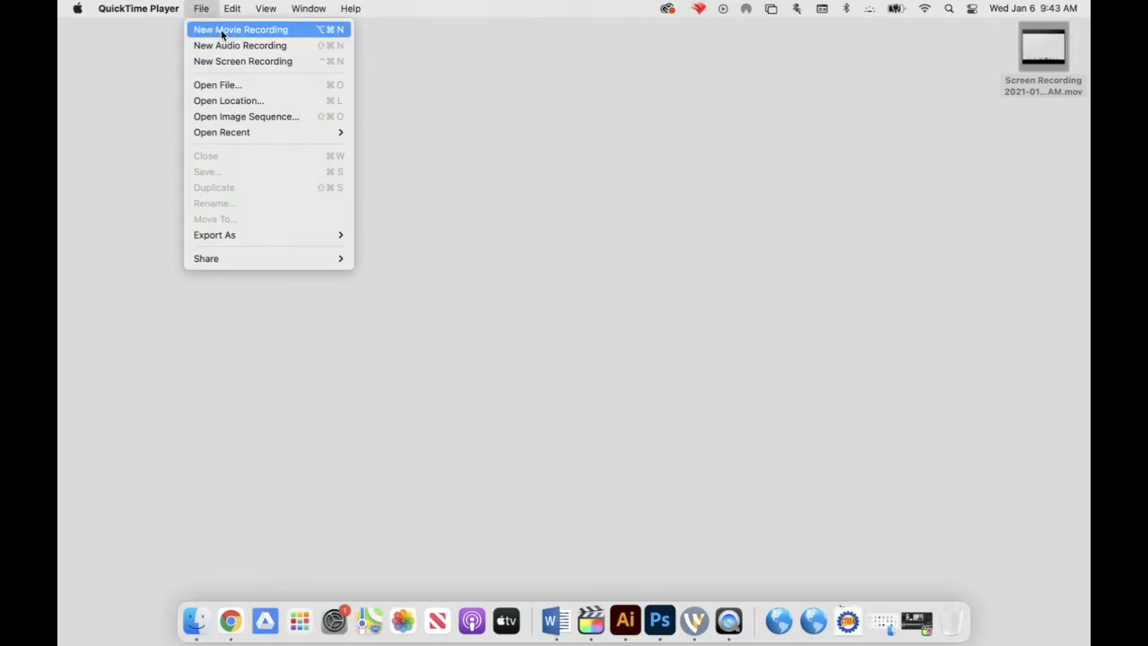
click(222, 32)
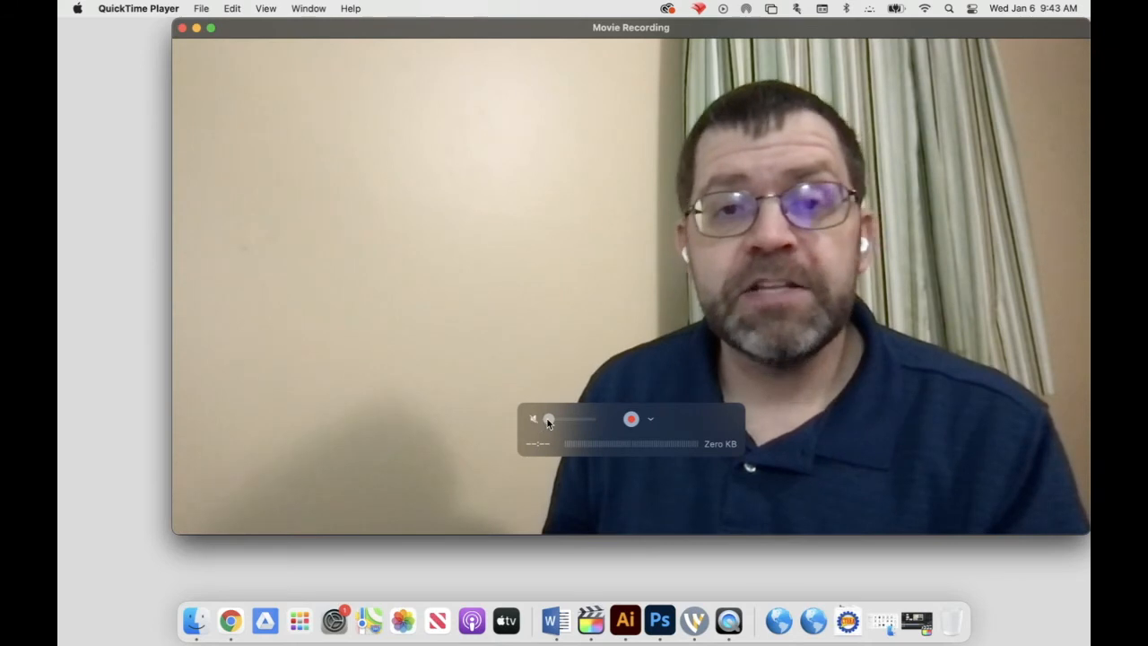
mouse_move(549, 422)
mouse_down()
mouse_move(580, 422)
mouse_move(551, 420)
mouse_up()
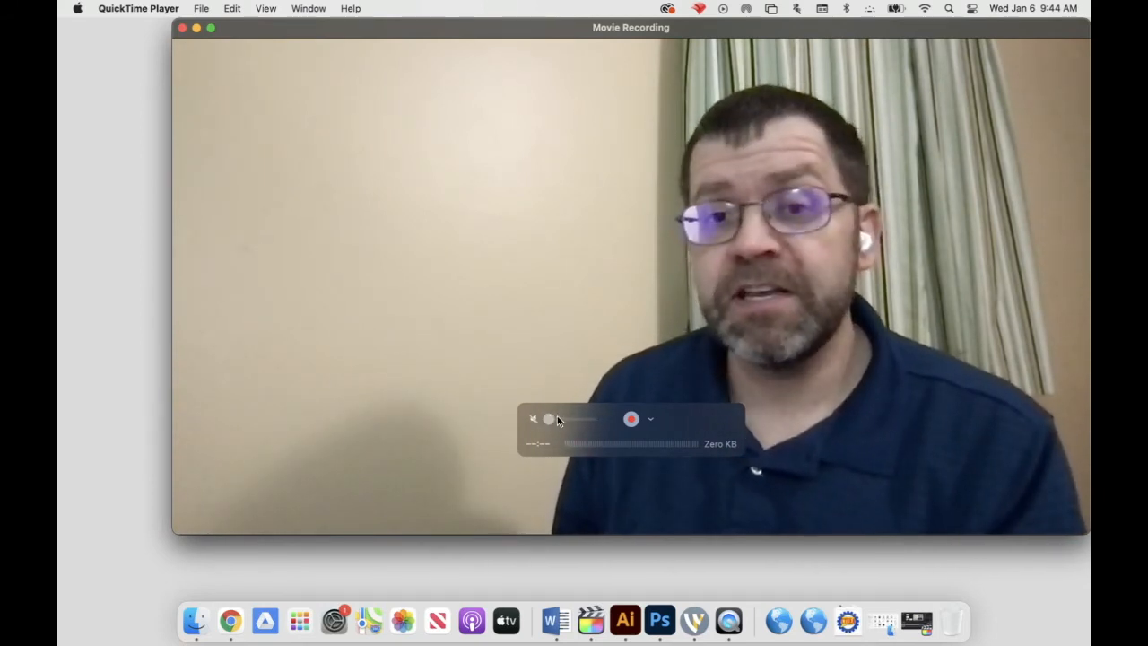
click(650, 419)
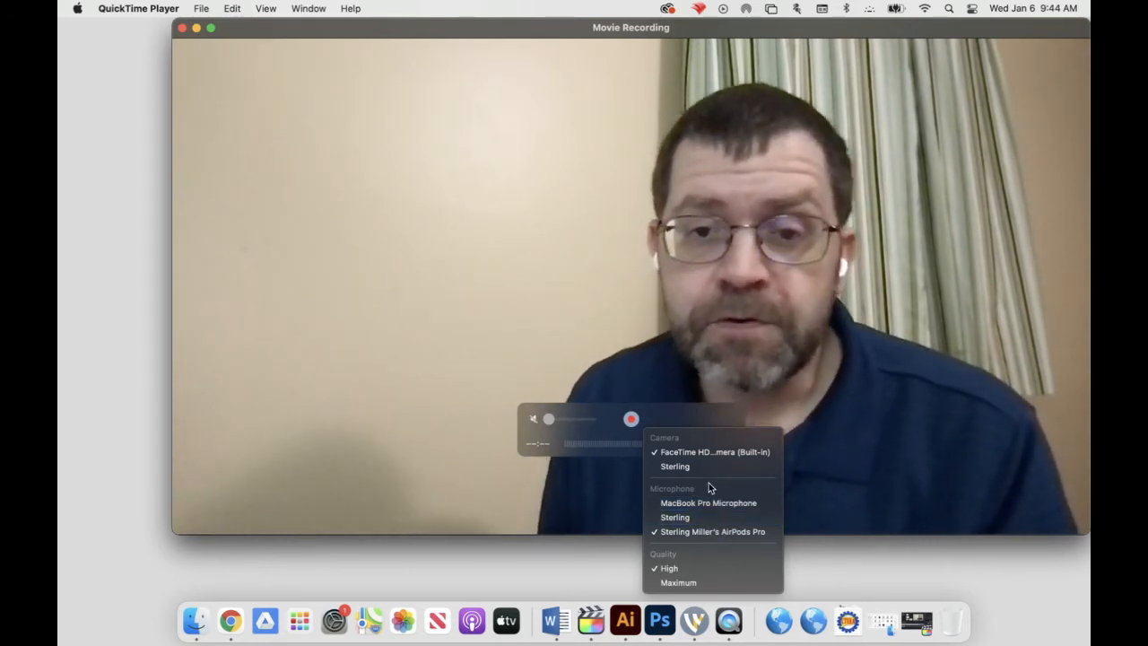
click(692, 417)
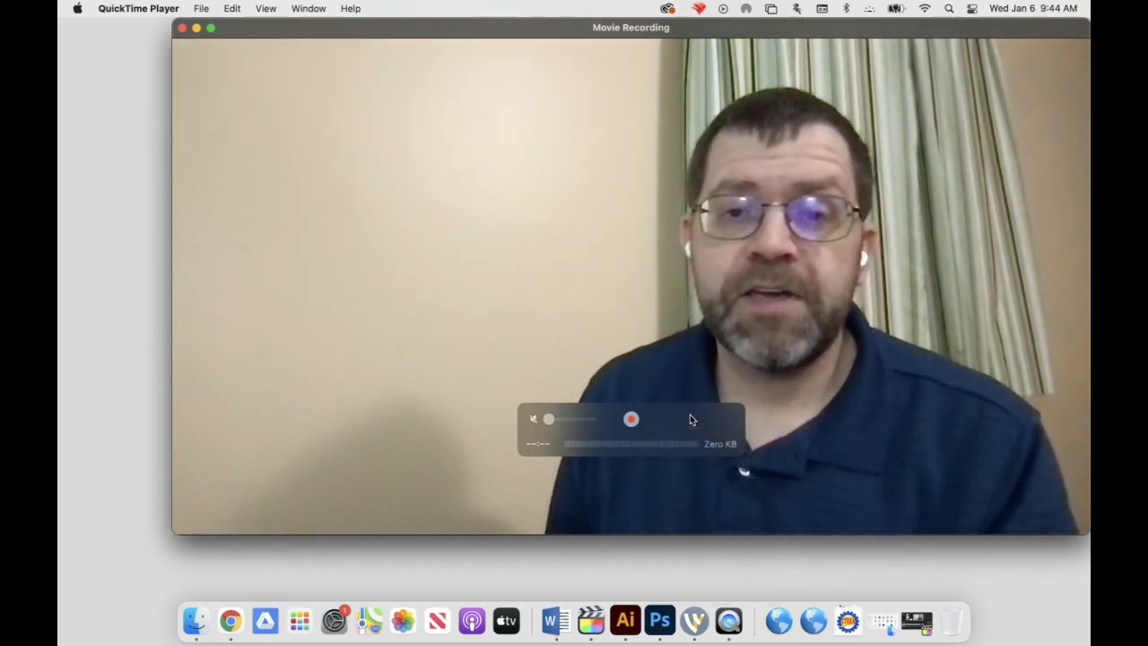
Step: Record a webcam clip of about 6 seconds, stop it, and move its window clear of the desktop file
click(632, 420)
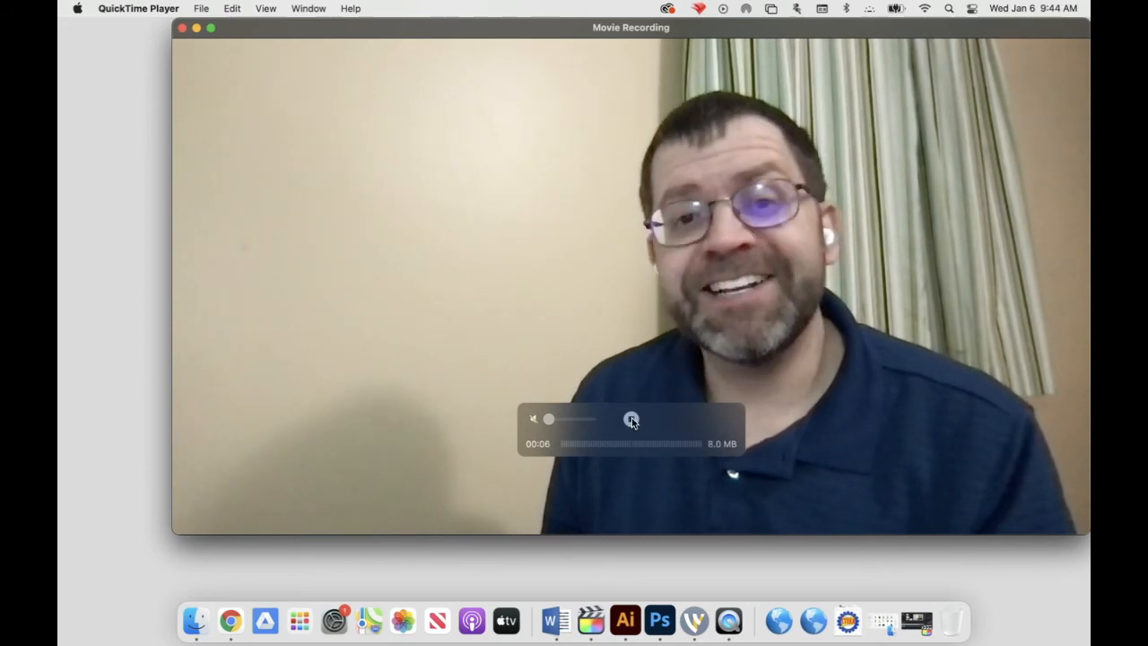
click(631, 420)
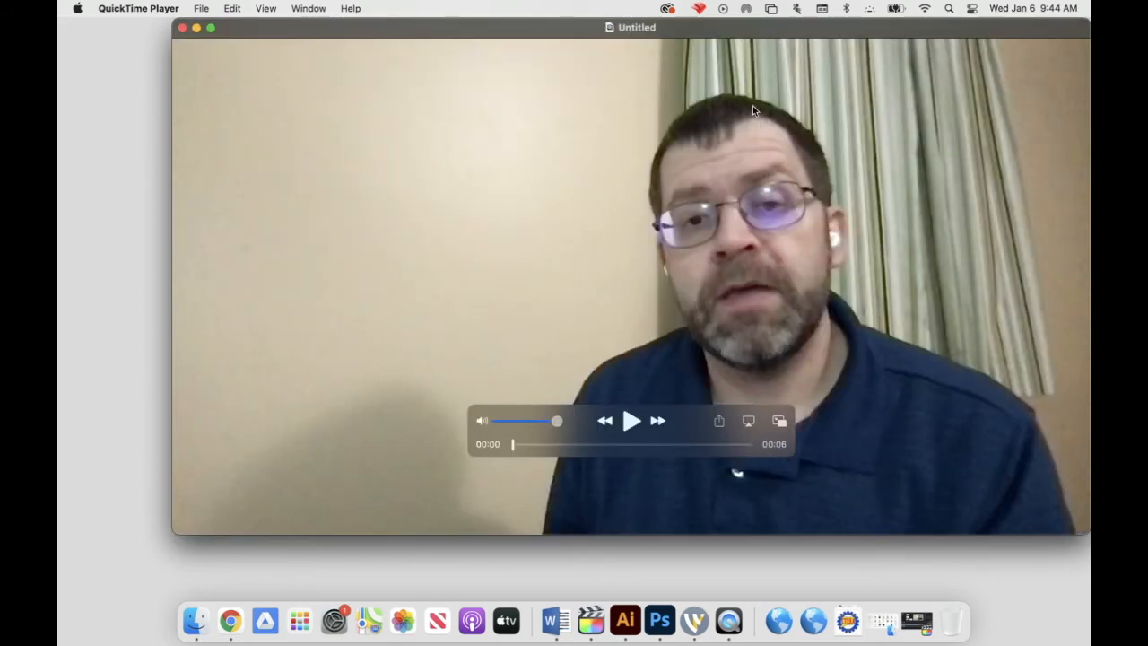
drag(655, 26, 586, 51)
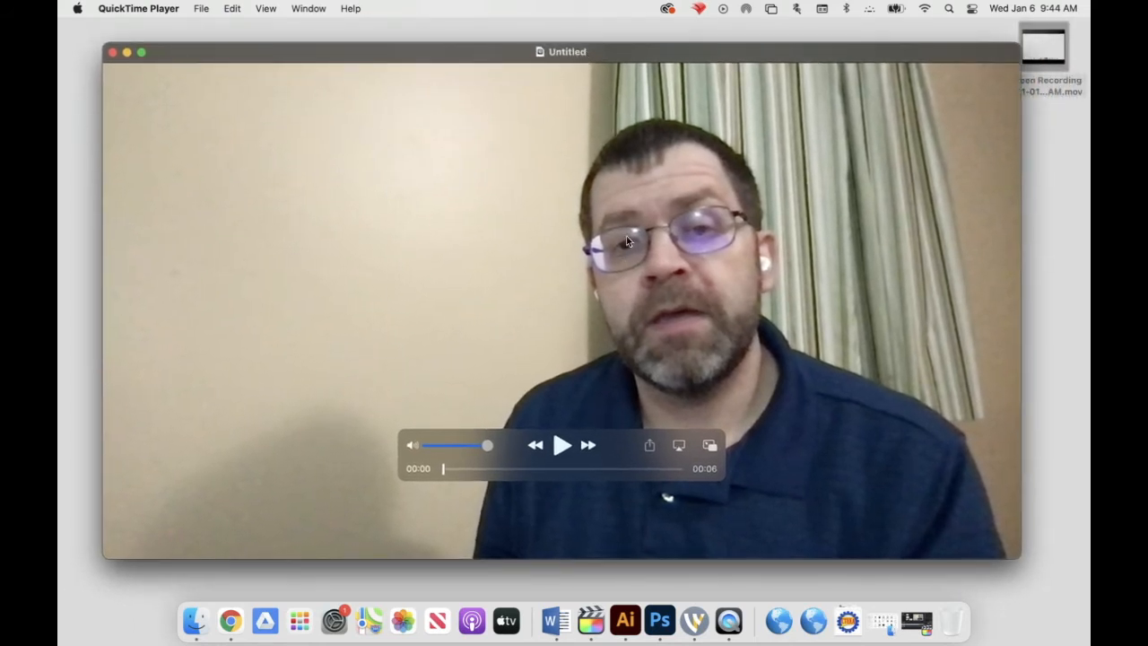
Step: Save the webcam clip to the Desktop as VideoSample and close its window
click(201, 8)
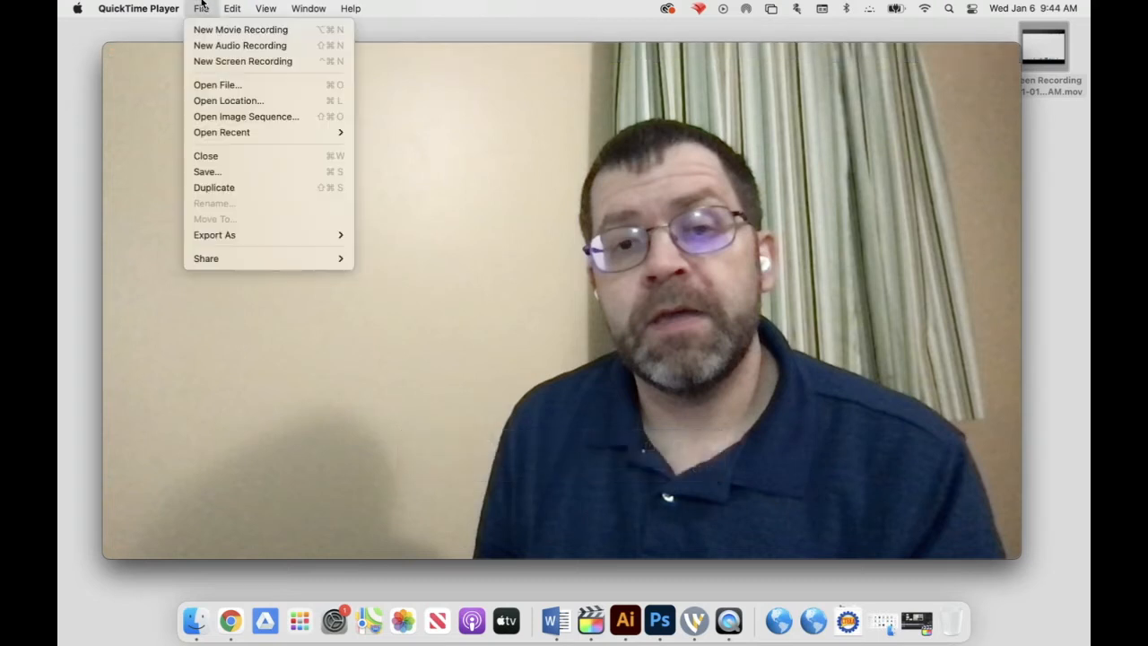
click(241, 171)
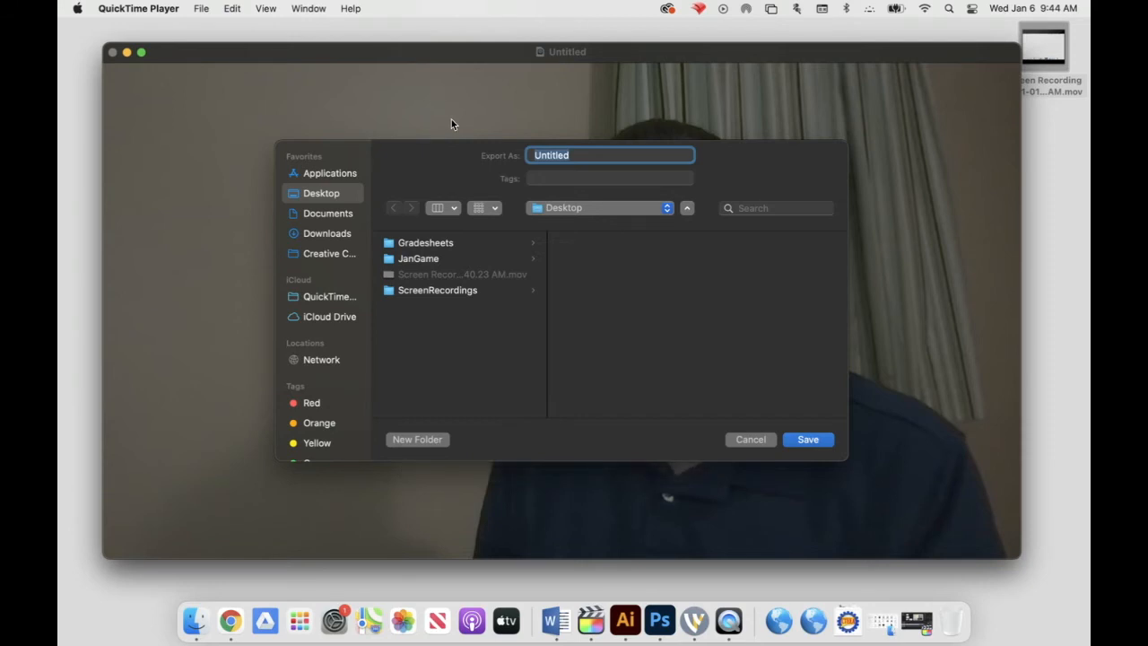
text(VideoSample)
key(Return)
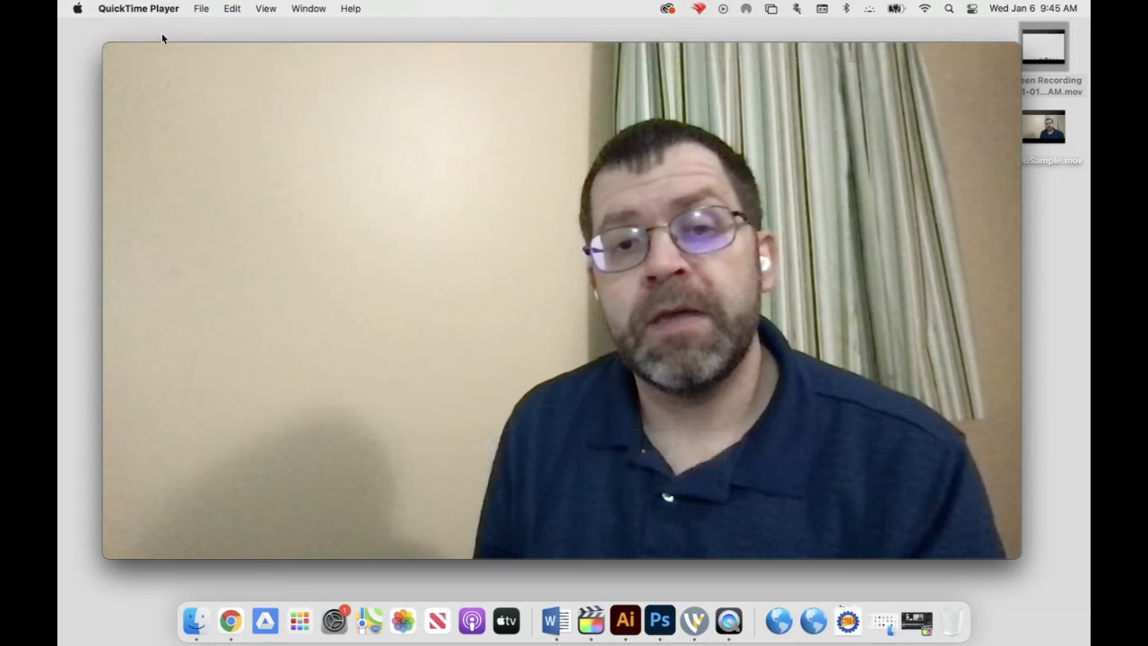
click(112, 52)
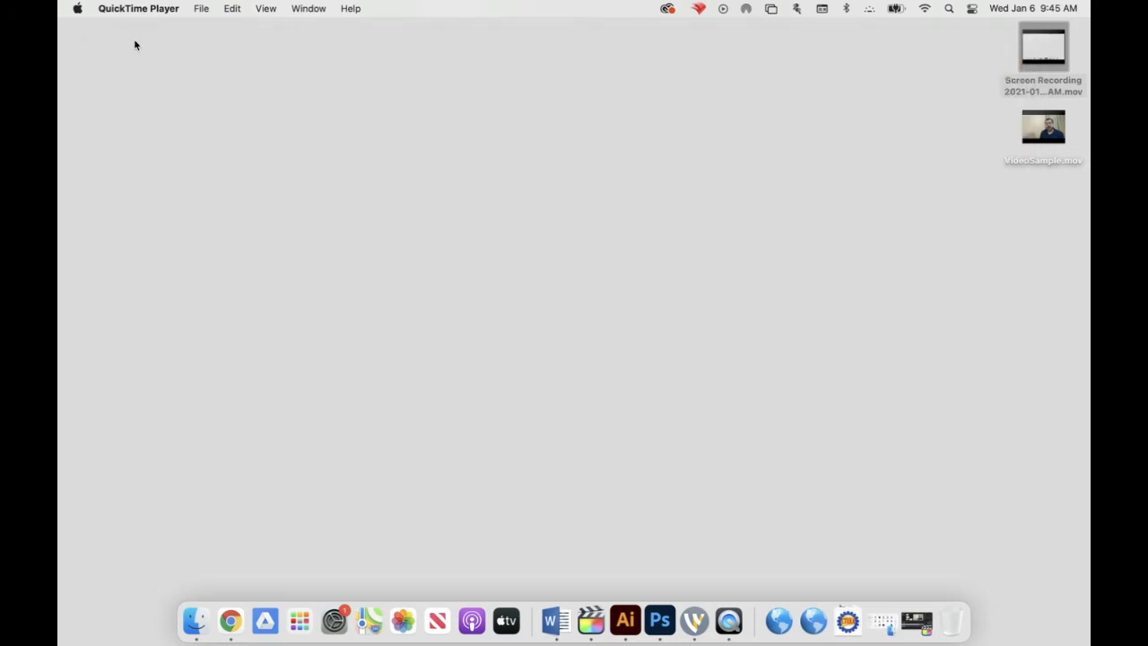
Step: Start another movie recording and choose the connected iPhone as its camera
click(200, 7)
click(220, 29)
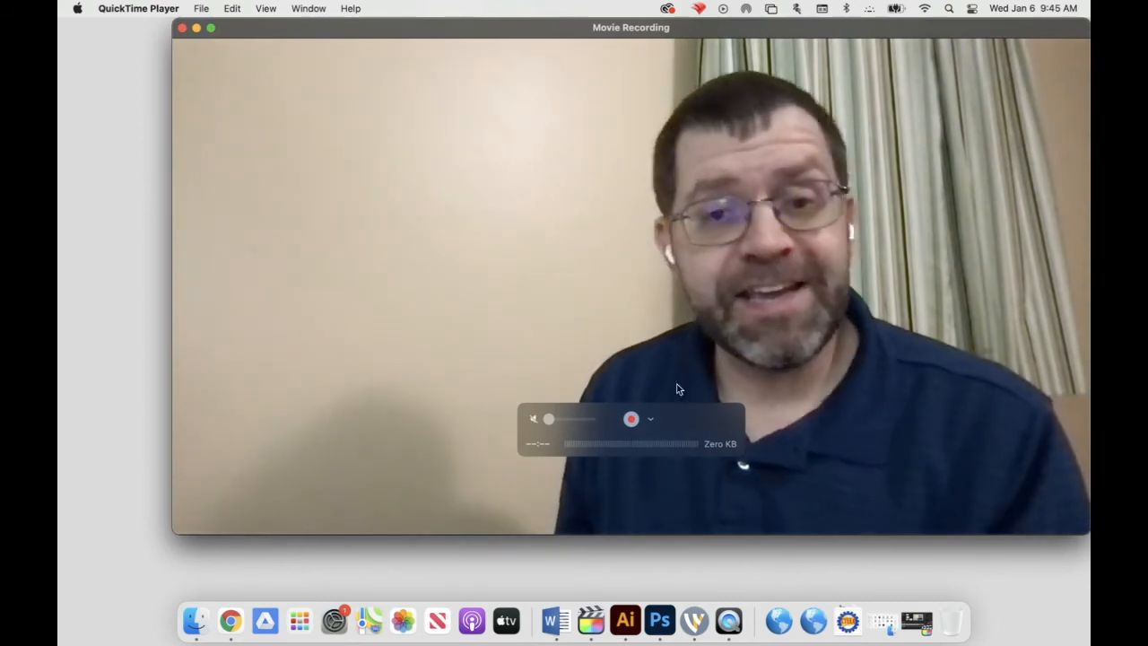
click(652, 420)
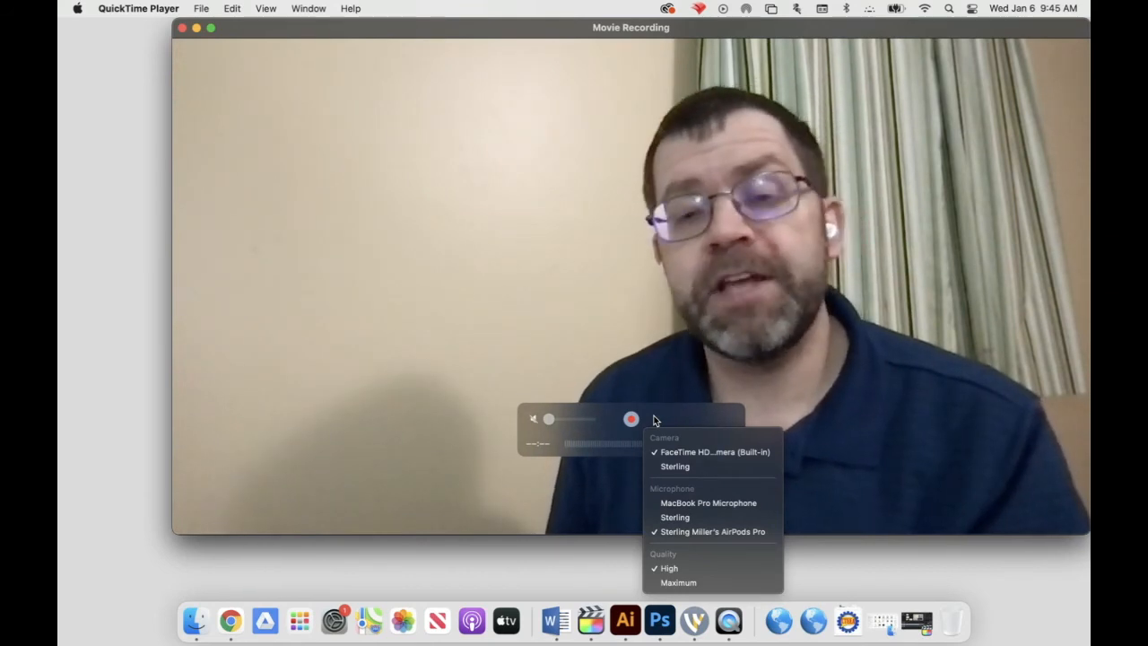
click(691, 468)
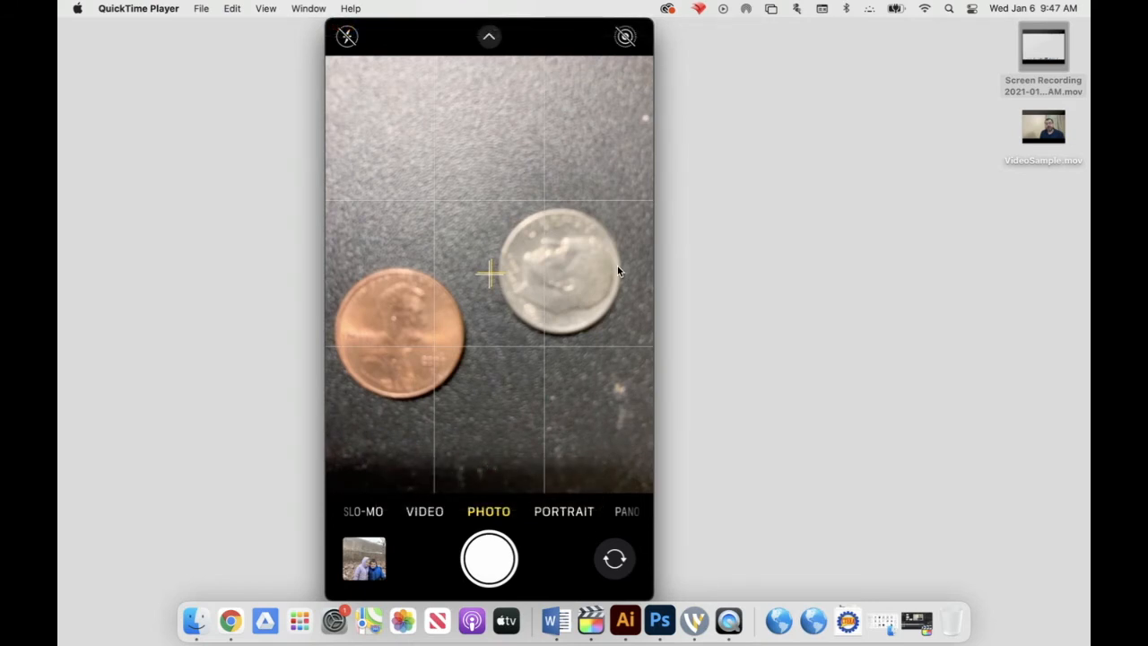
Step: Record a short clip of the iPhone's camera view of the two coins and stop the recording
mouse_move(644, 275)
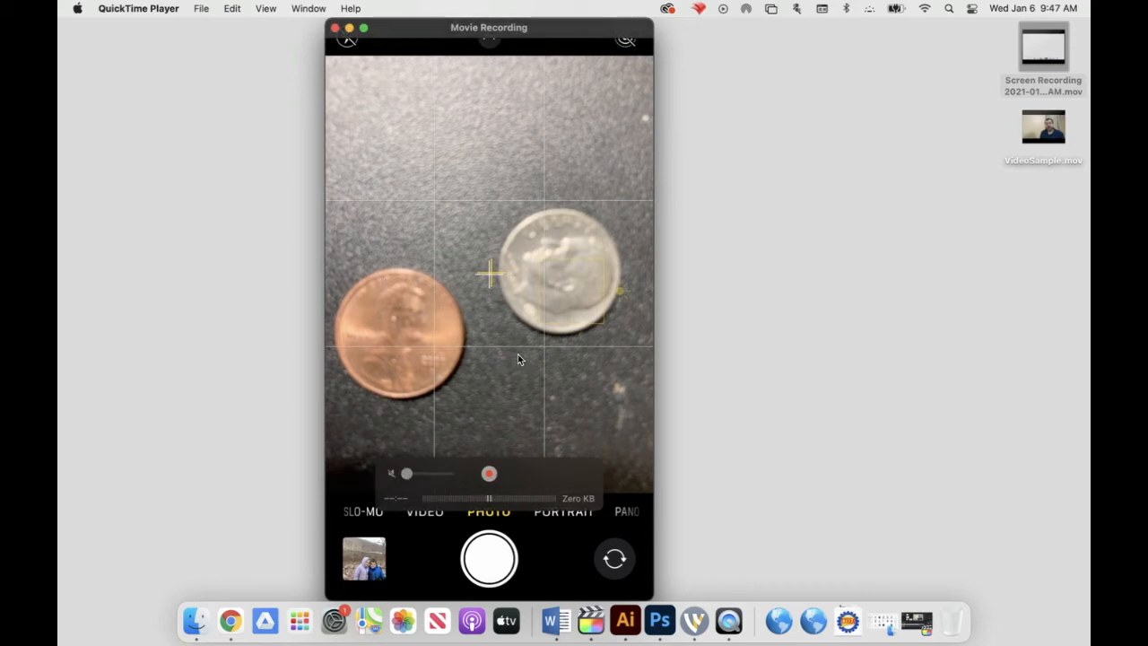
click(489, 474)
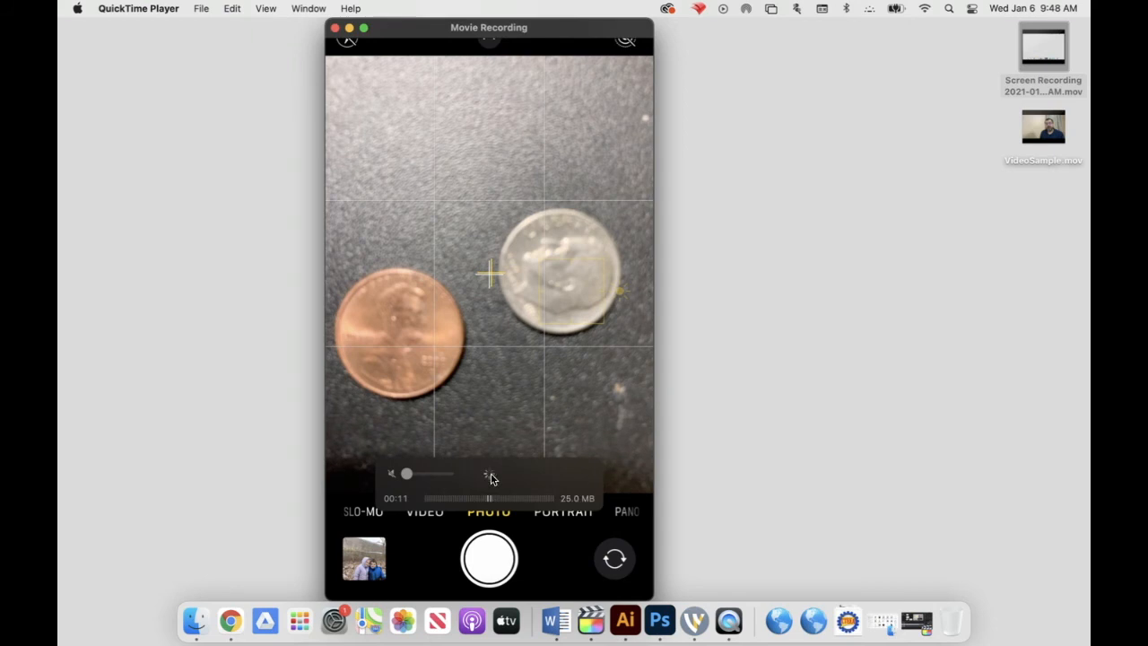
click(489, 473)
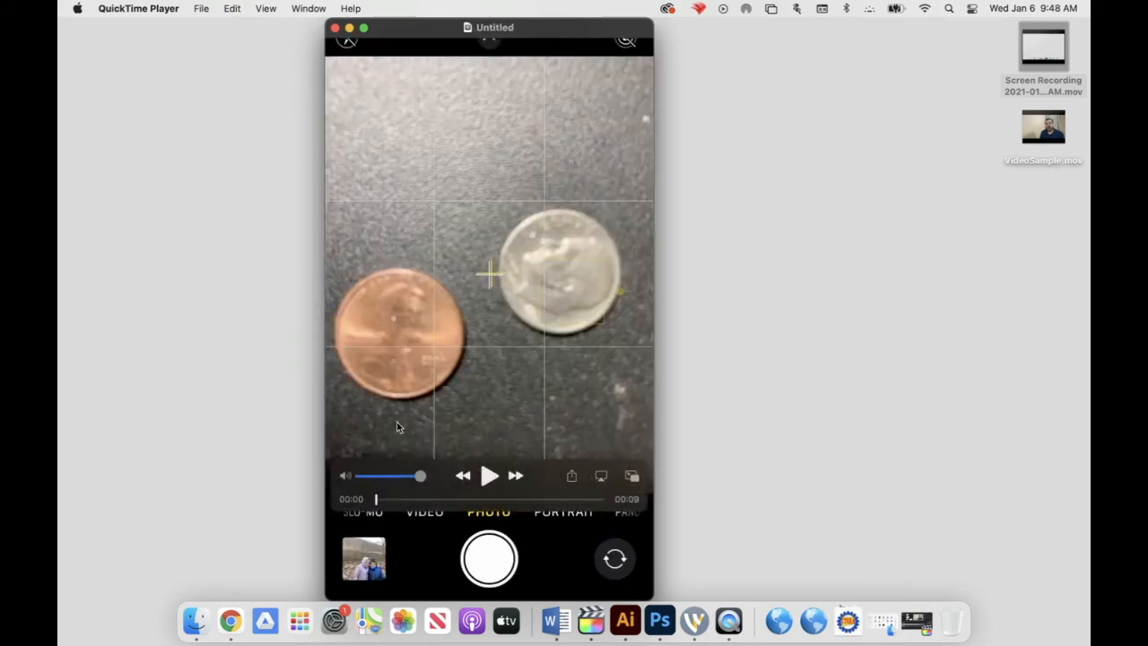
Step: Save the iPhone clip to the Desktop as IphoneCamera
click(202, 7)
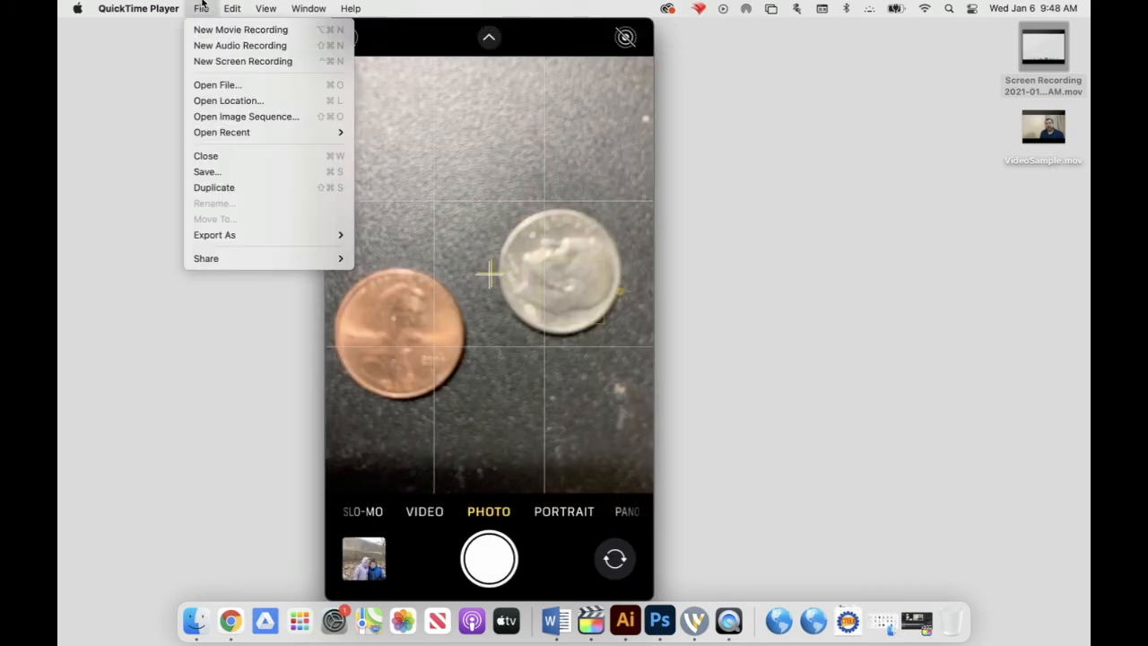
click(246, 172)
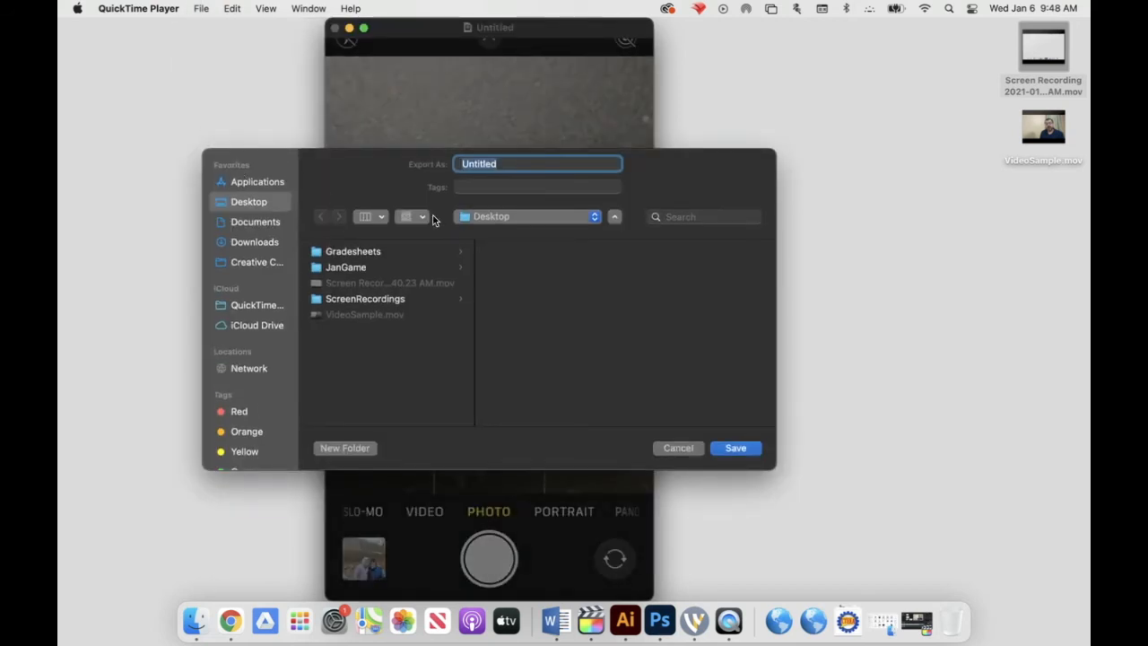
text(IphoneCamera)
key(Return)
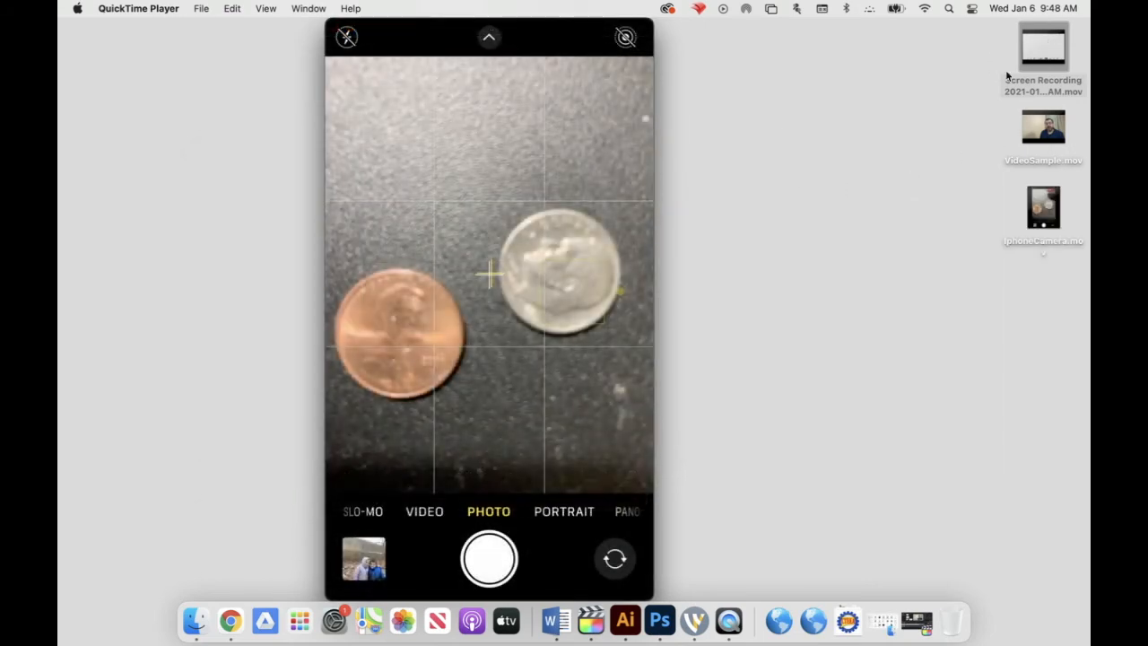
mouse_move(1065, 207)
mouse_move(1038, 41)
mouse_move(1043, 125)
mouse_move(1044, 225)
mouse_move(487, 93)
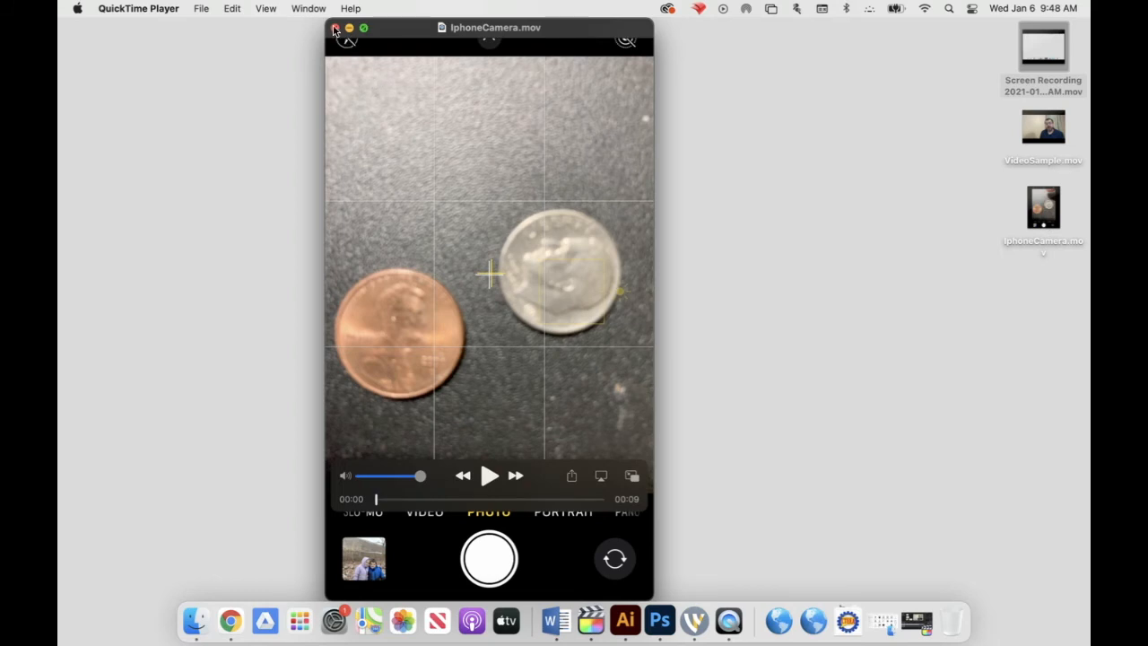
Step: Close the iPhone clip's window and open VideoSample from the Desktop, moving its window higher on the screen
click(334, 27)
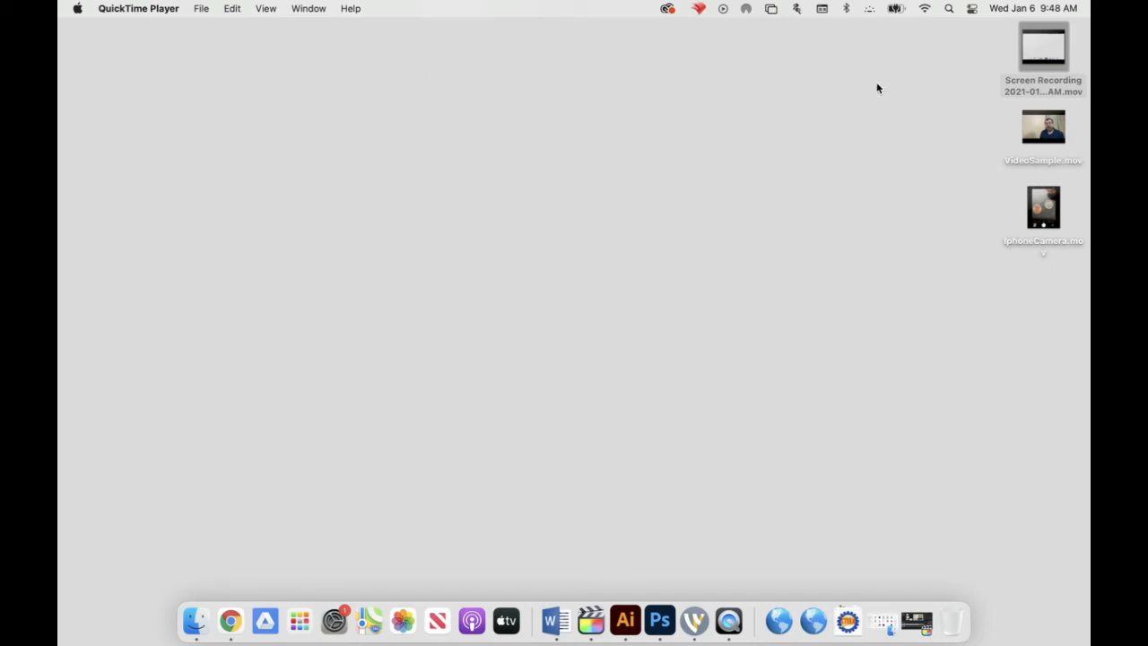
double_click(1040, 127)
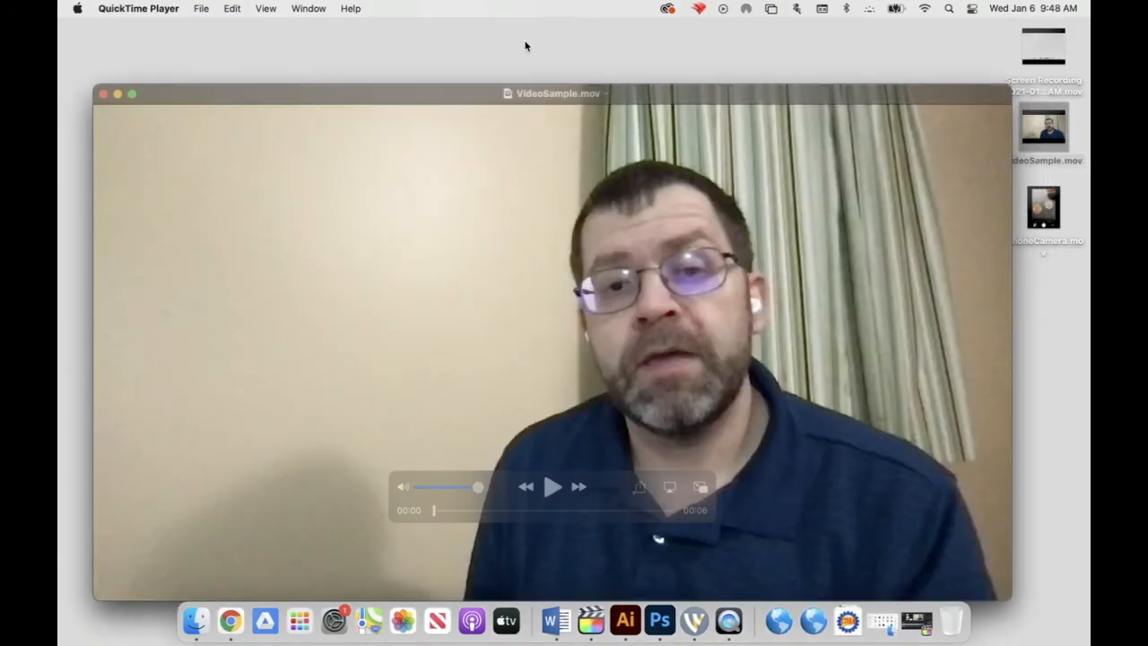
drag(478, 93, 479, 40)
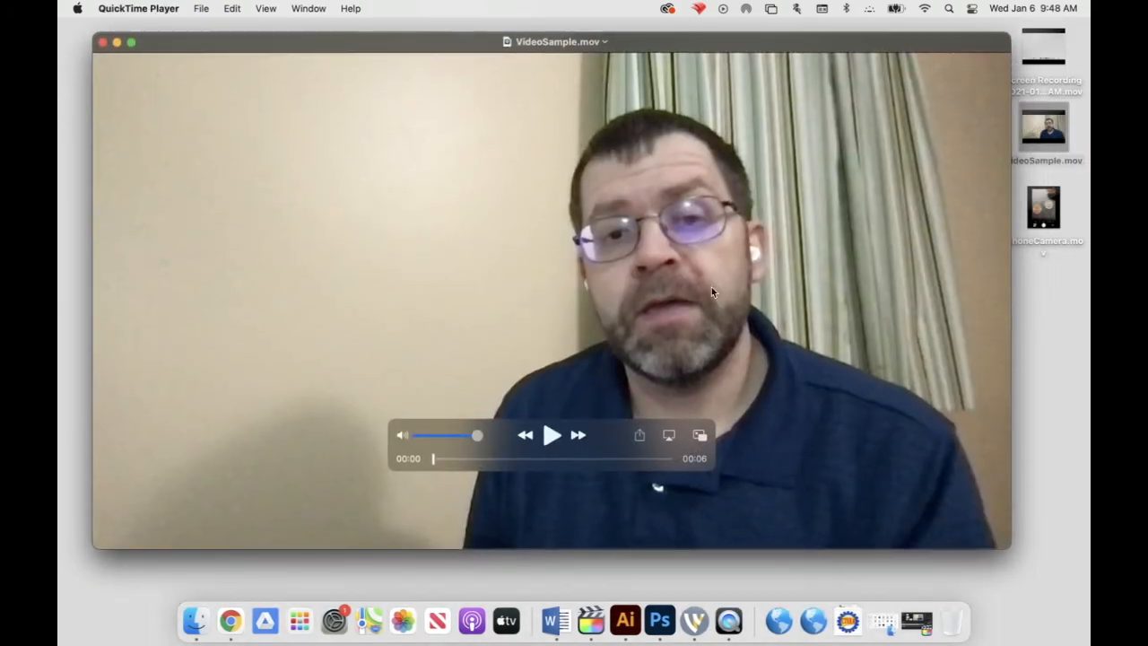
Step: Trim VideoSample so it starts at about 00:00.19 and loses a short piece at its end
click(231, 9)
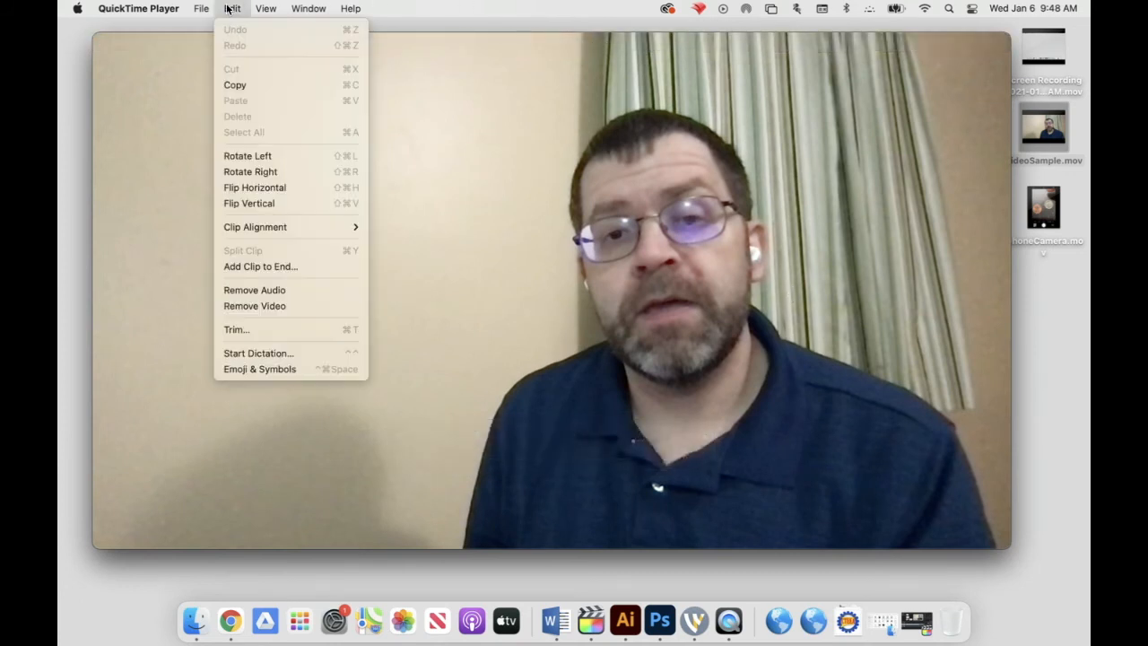
click(288, 331)
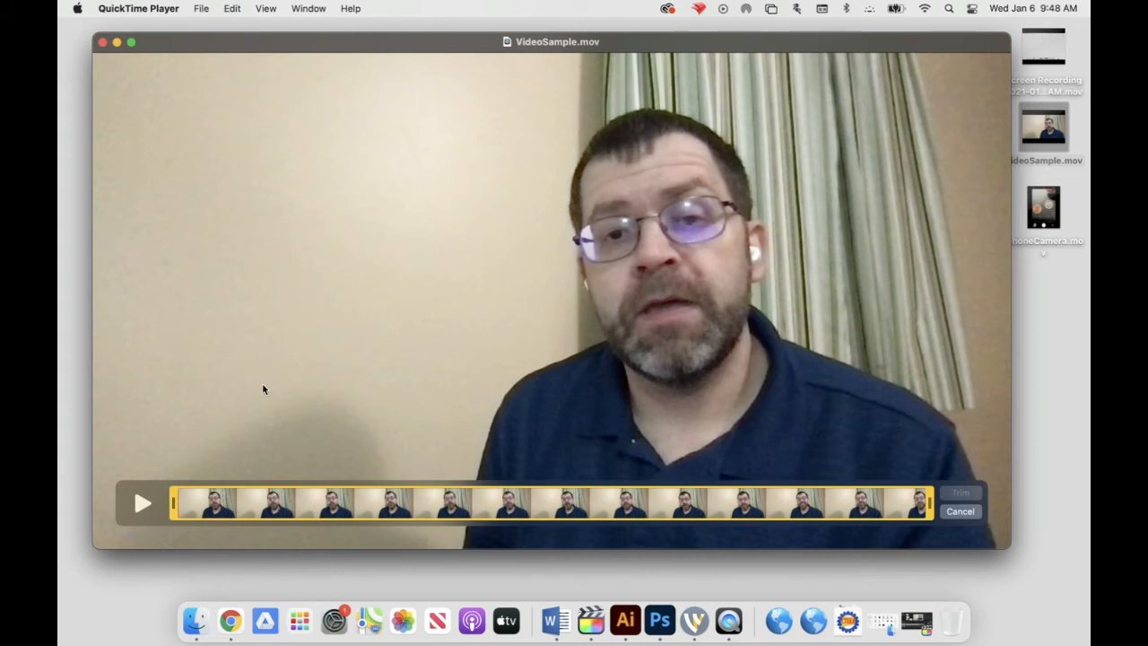
drag(174, 505, 235, 505)
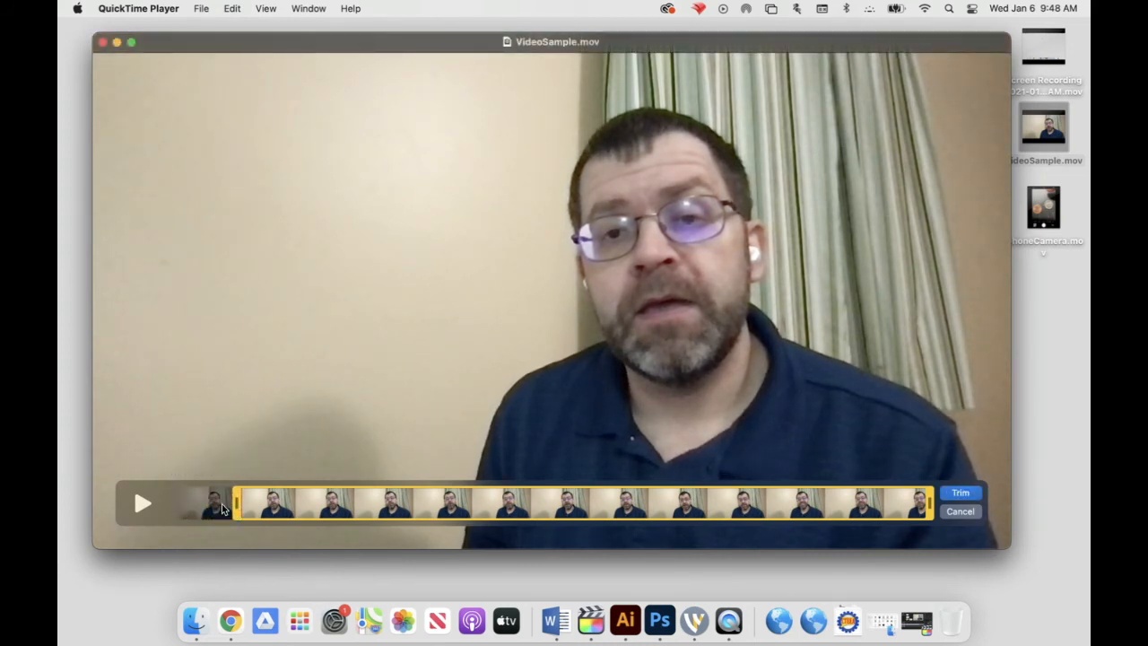
drag(932, 511, 900, 507)
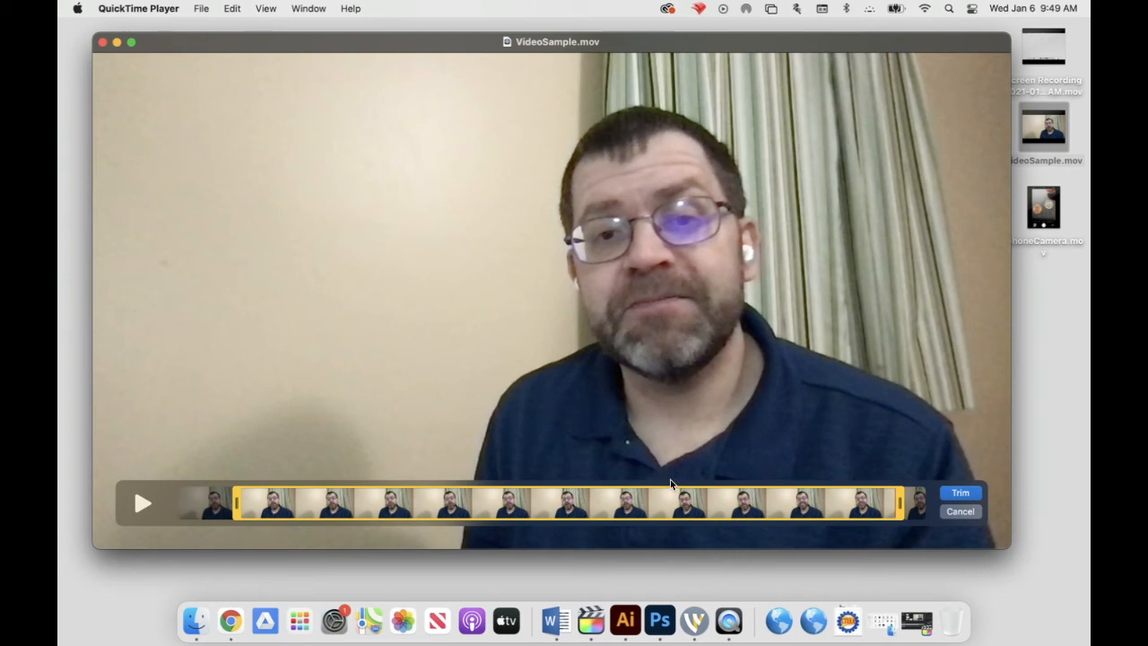
drag(237, 504, 200, 507)
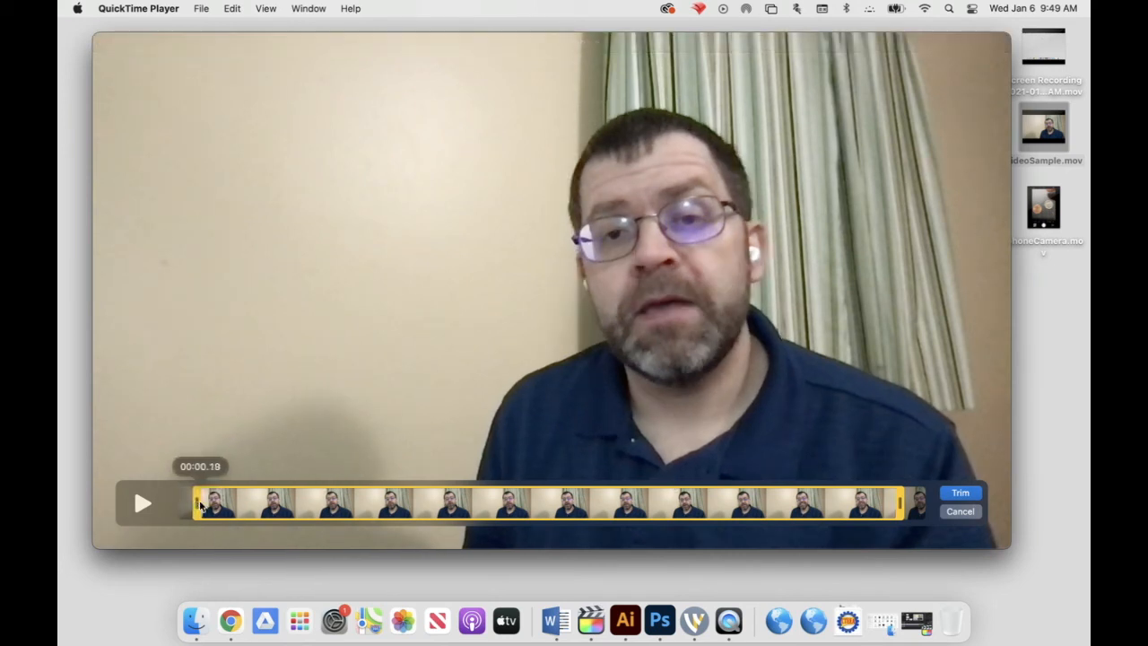
click(960, 492)
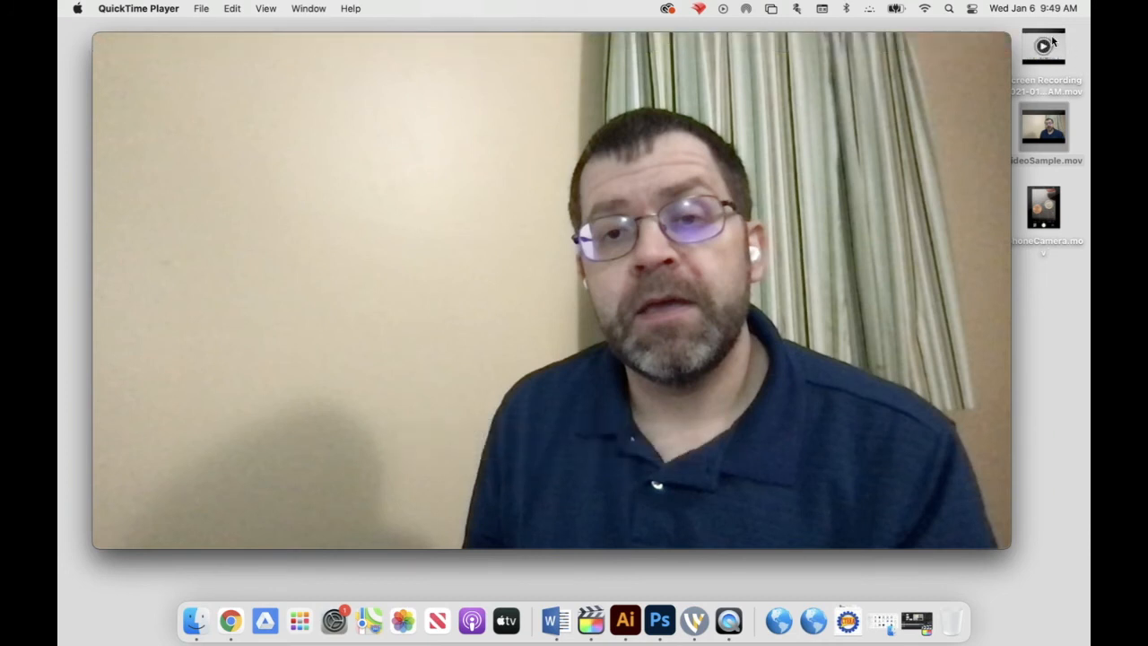
Step: Insert the screen recording before the webcam clip and trim a short piece off the screen recording's end
drag(1052, 42, 210, 490)
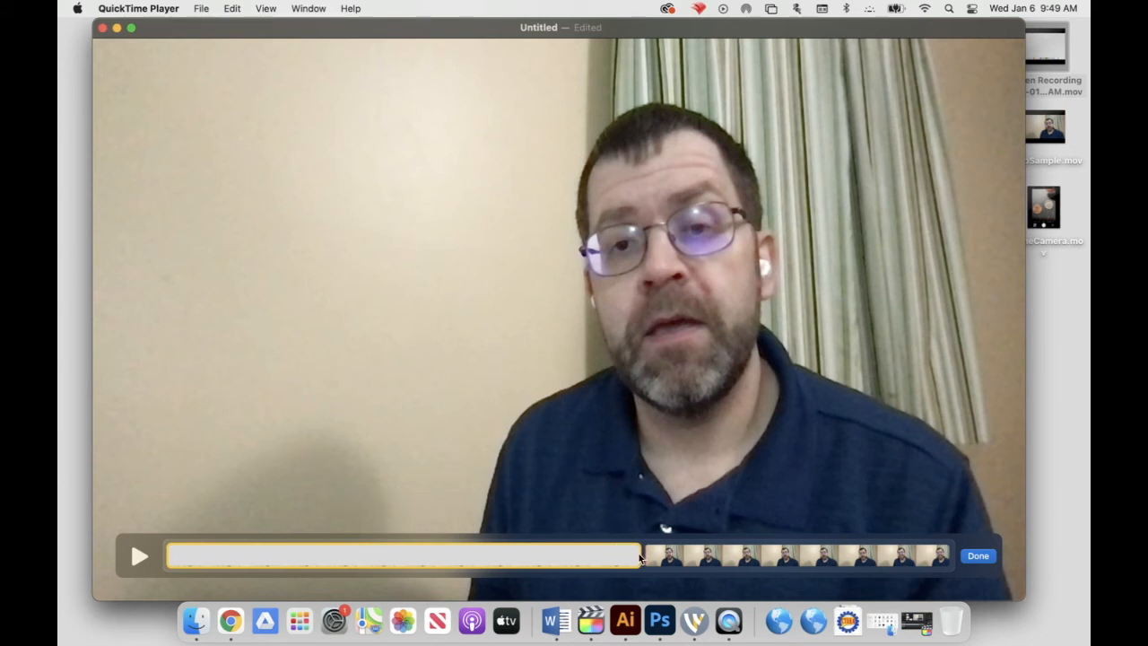
double_click(607, 559)
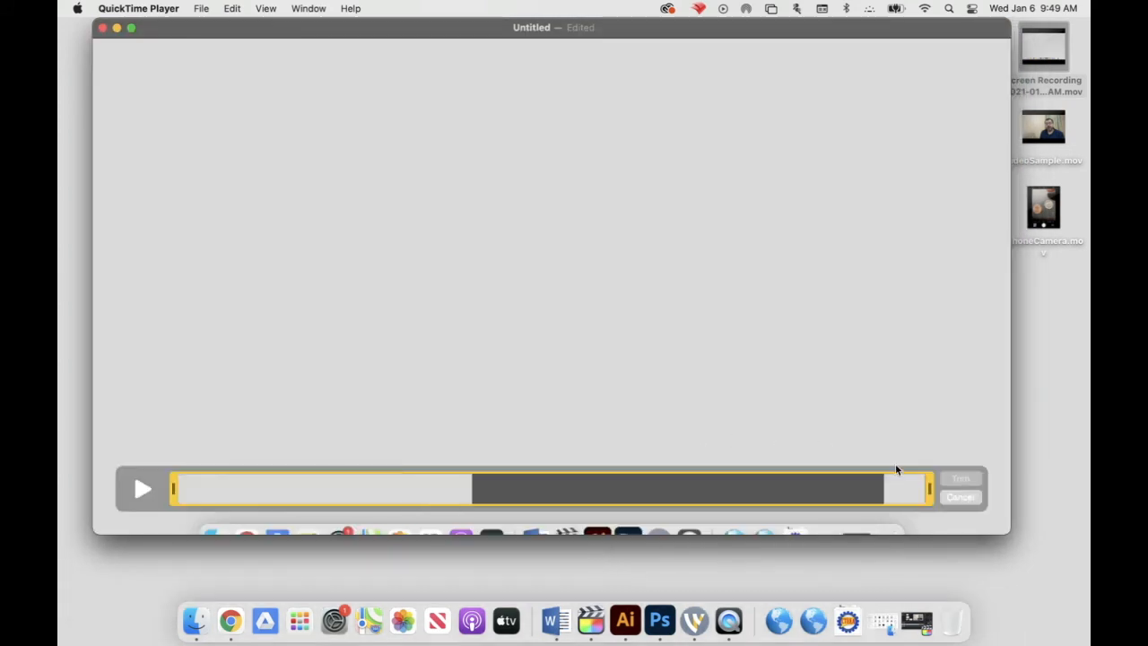
drag(931, 489, 889, 488)
click(970, 480)
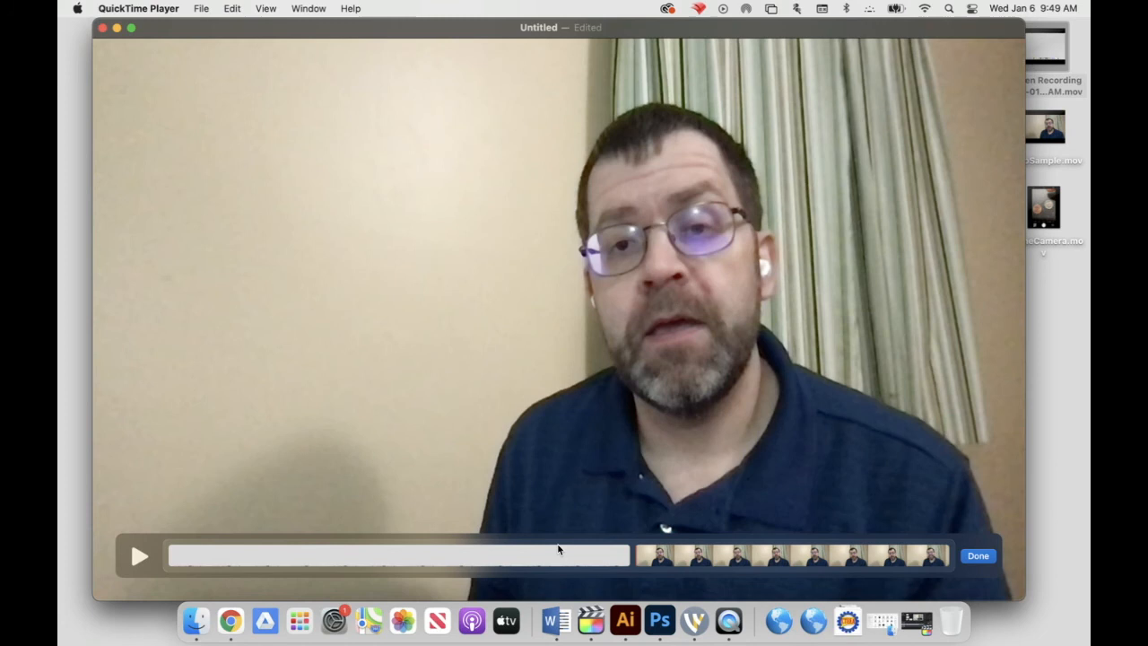
Step: Append the portrait IphoneCamera clip after the webcam clip, then move it to the start of the combined movie
click(545, 558)
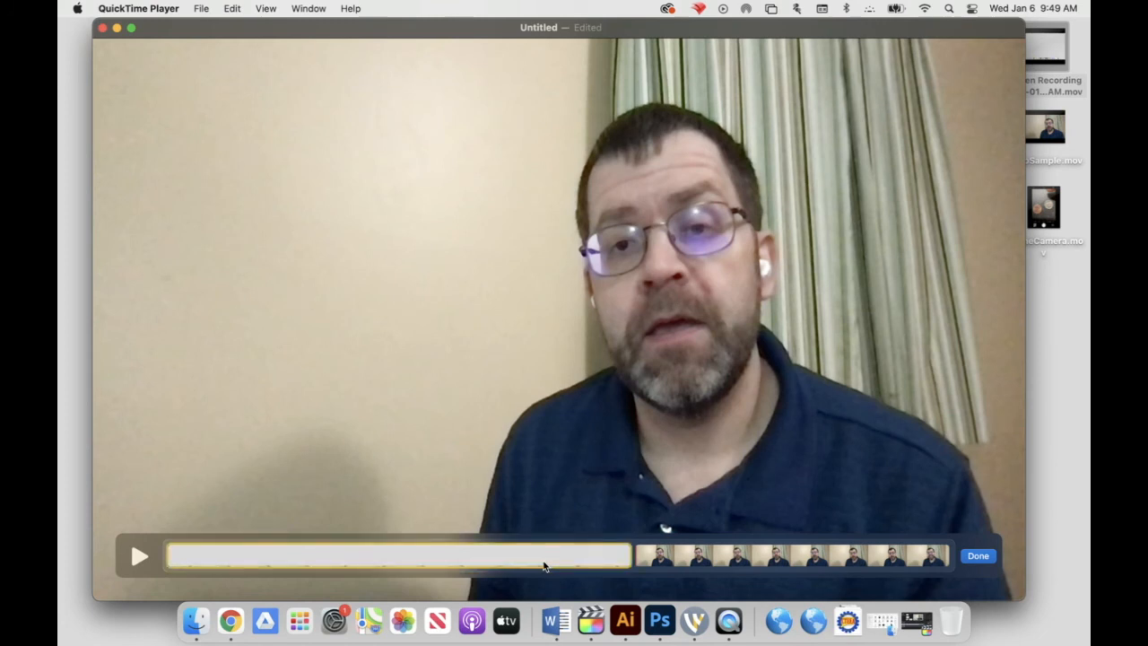
click(735, 562)
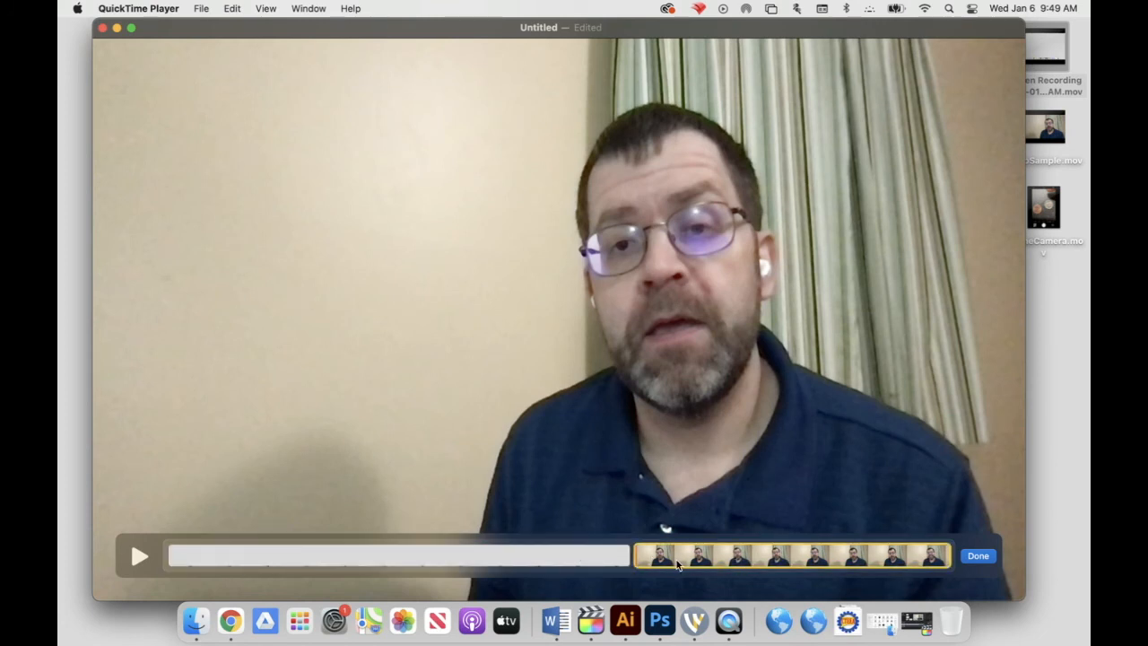
drag(1044, 204, 857, 542)
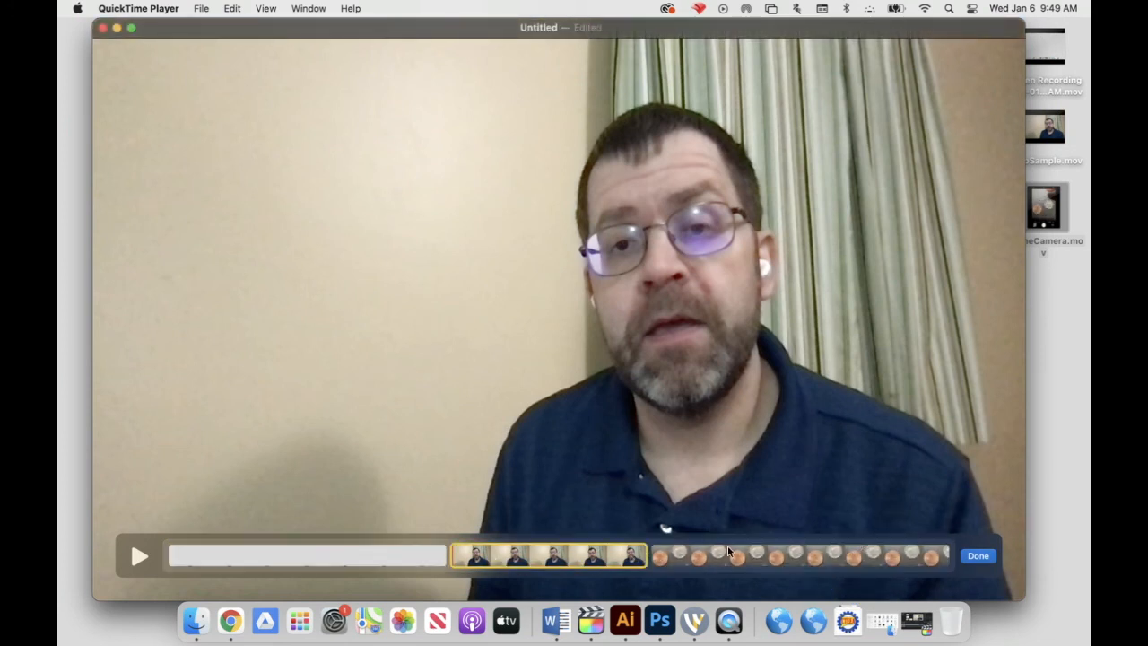
click(756, 556)
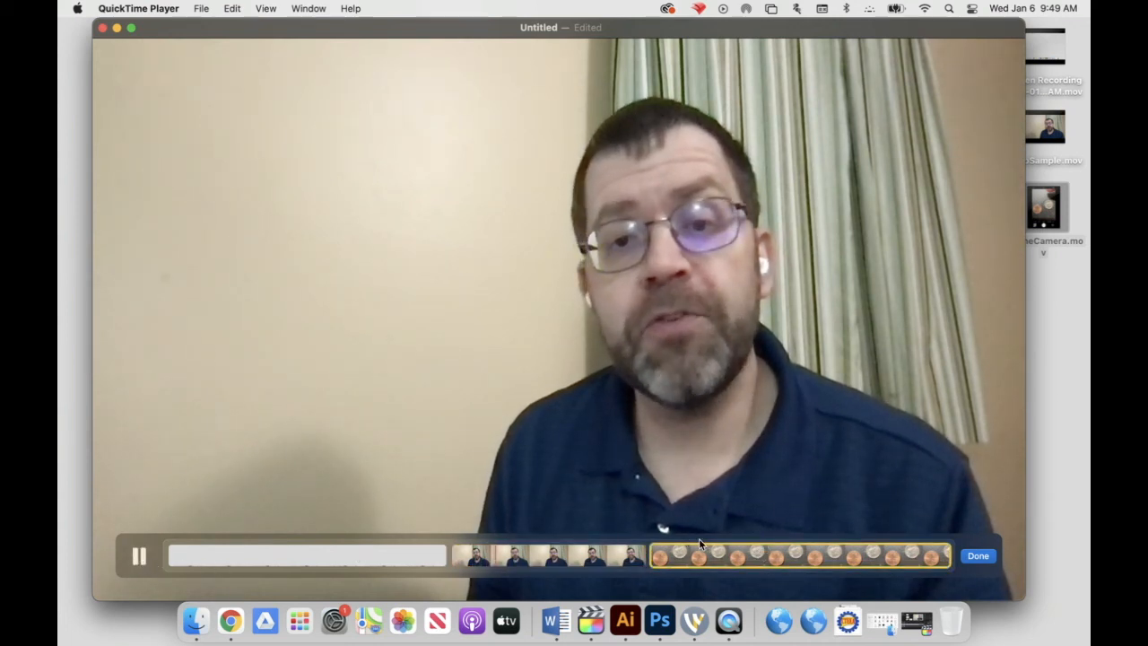
click(141, 554)
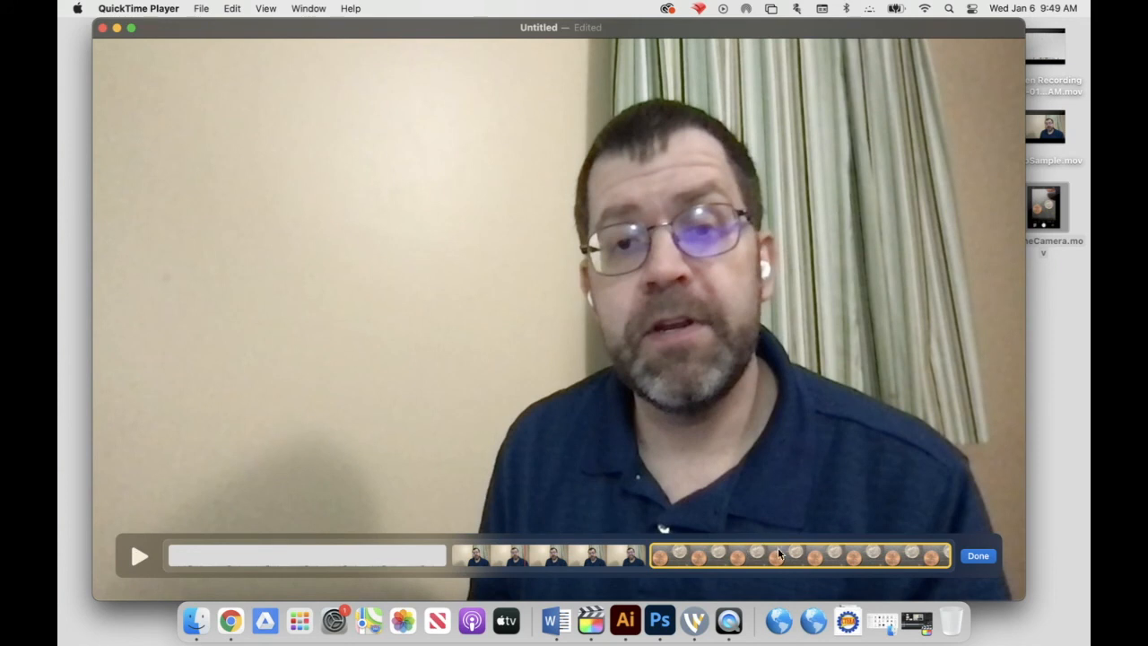
drag(799, 551, 202, 546)
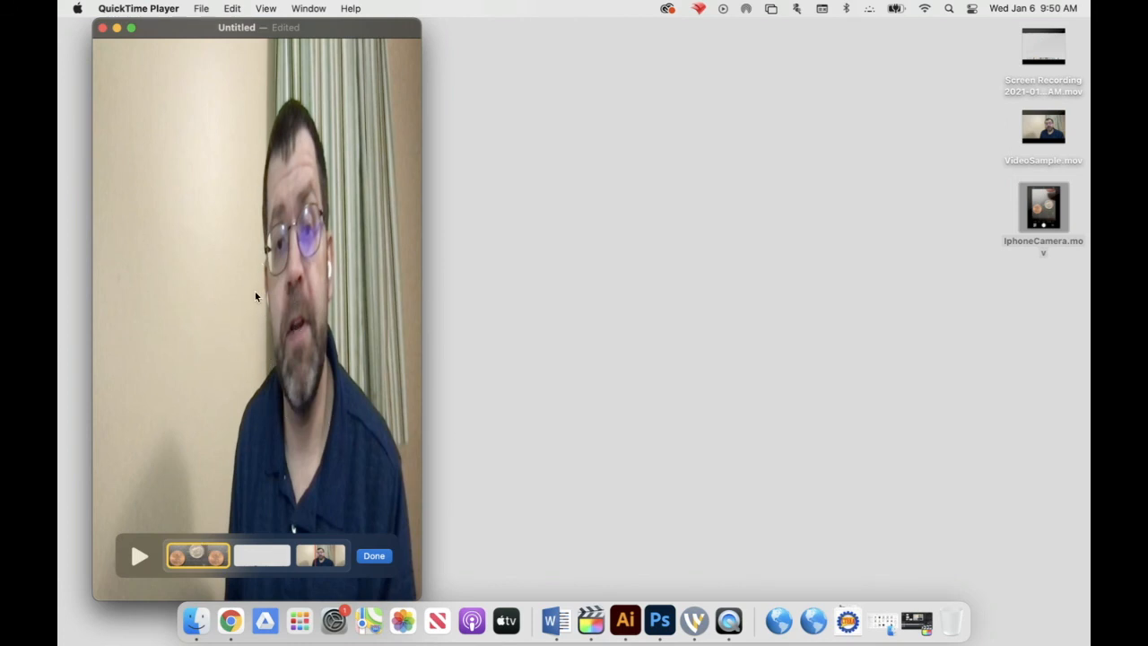
double_click(190, 561)
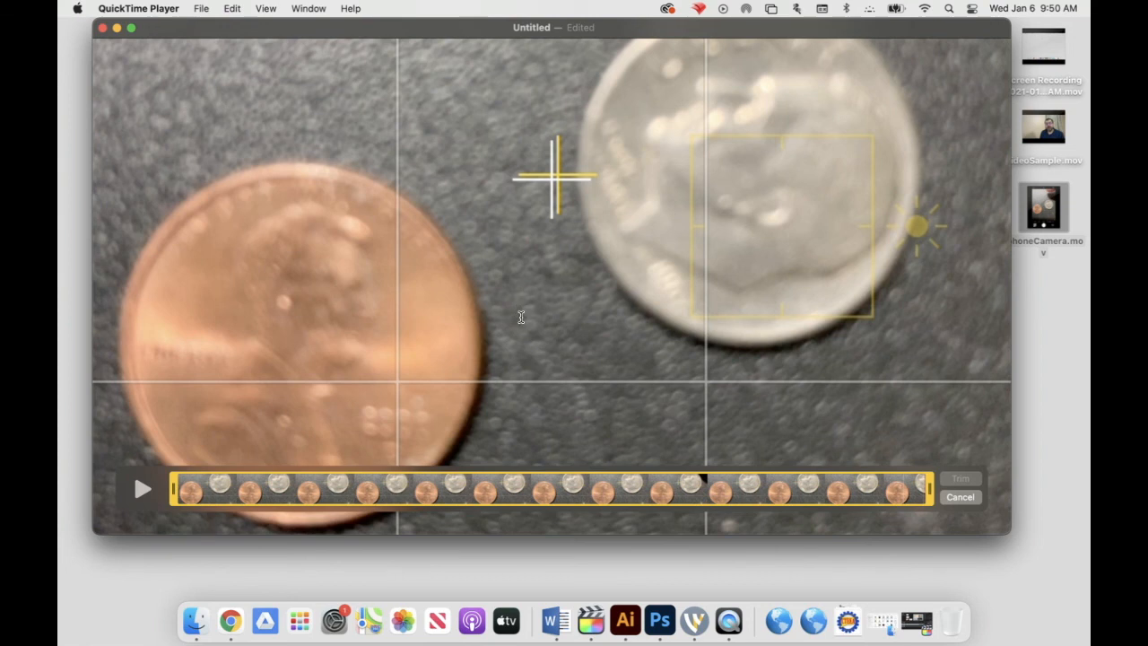
click(649, 499)
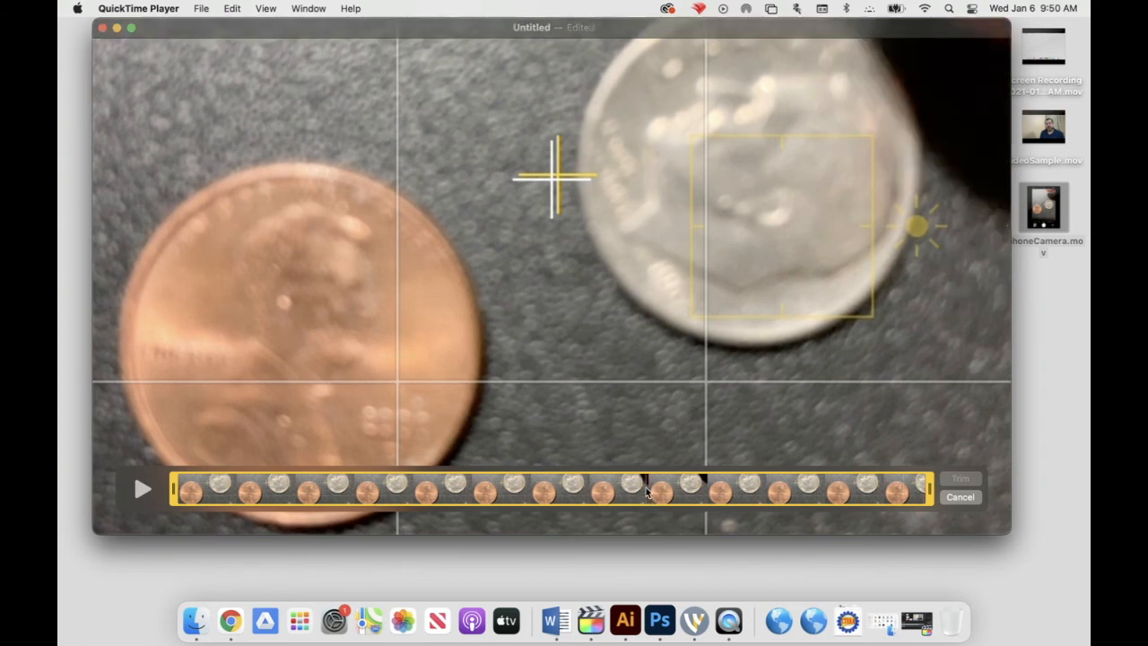
click(235, 8)
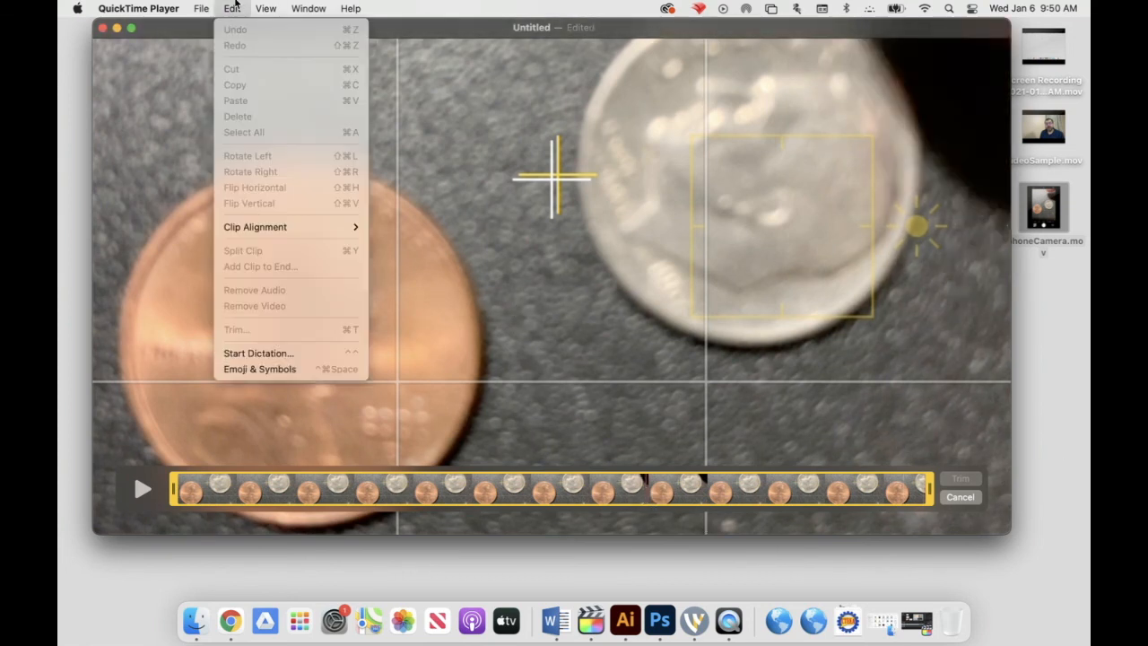
click(235, 8)
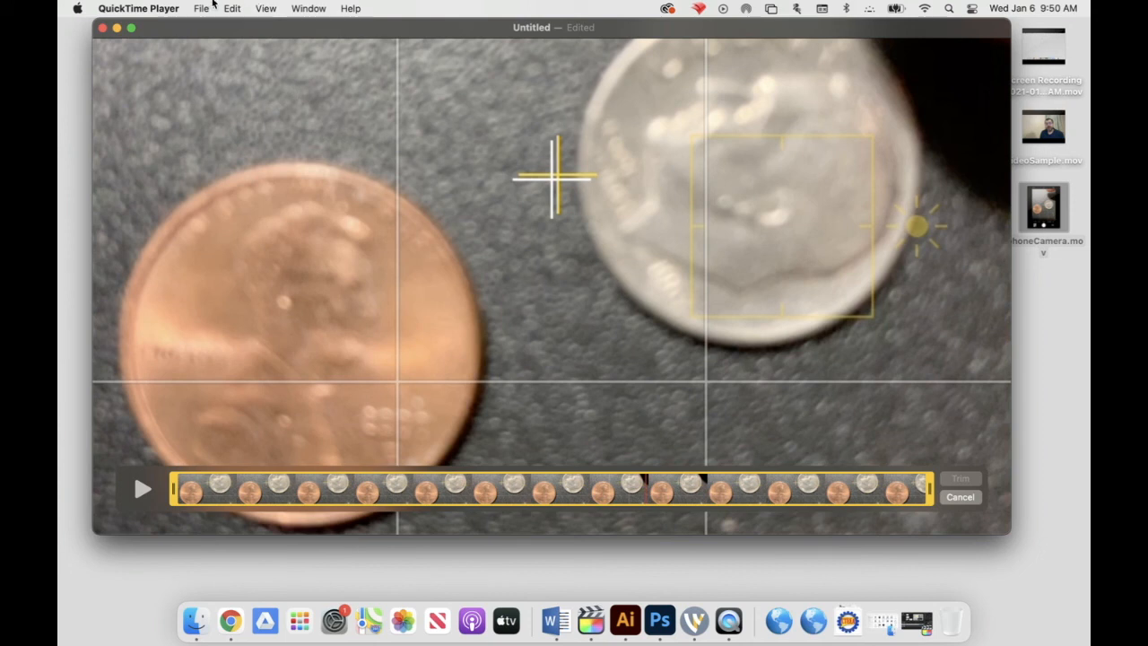
click(230, 4)
click(229, 5)
click(963, 498)
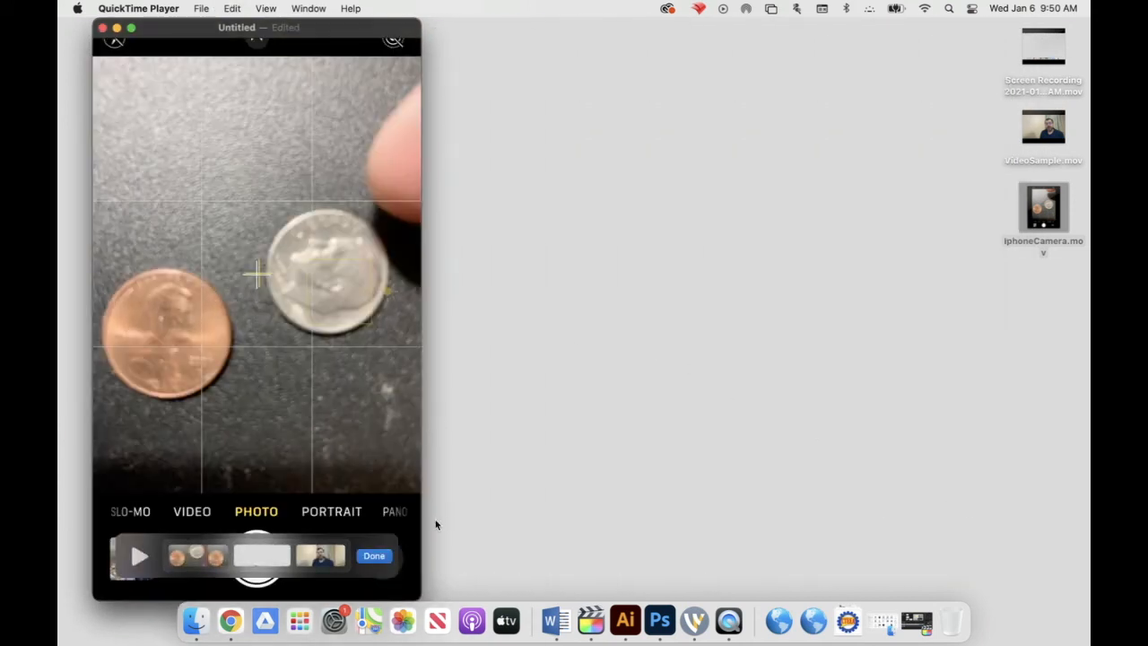
Step: Delete the portrait iPhone clip from the combined movie
click(197, 560)
drag(197, 559, 565, 574)
key(Delete)
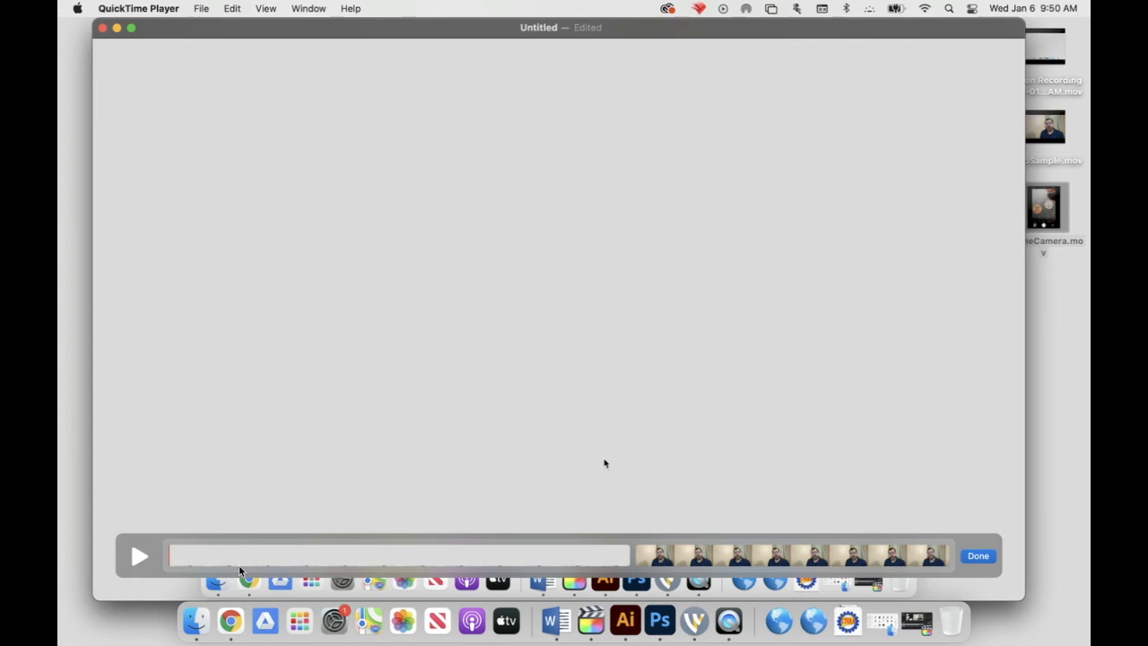
Step: Open IphoneCamera, rotate it left to landscape and save it to the Desktop as RotateIphone
double_click(1044, 208)
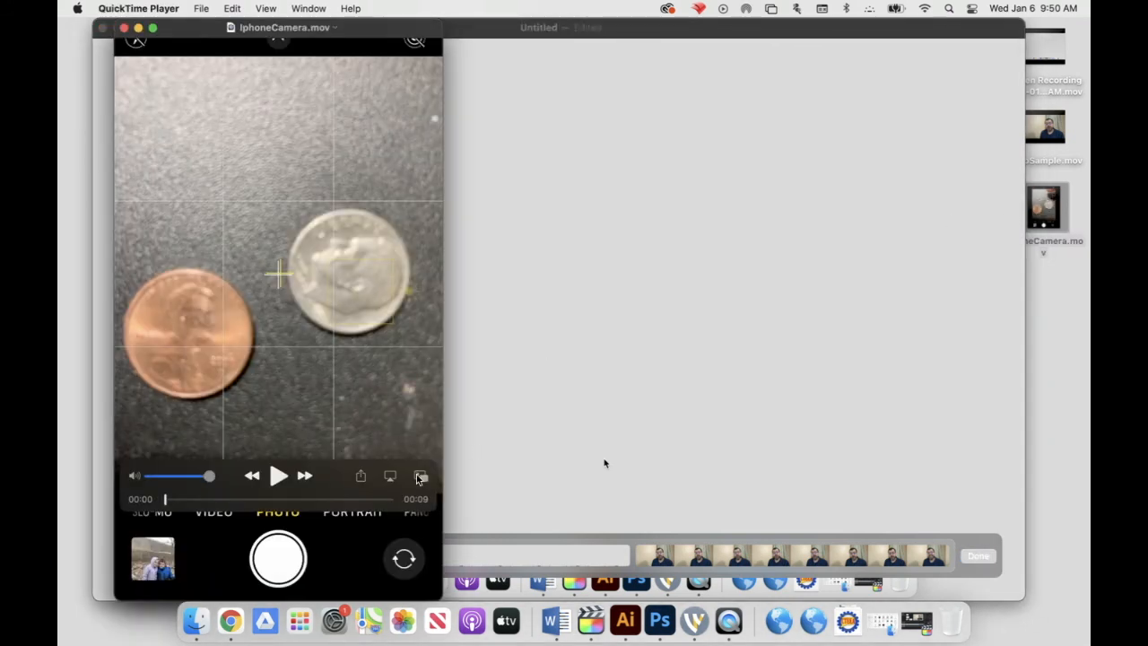
click(232, 7)
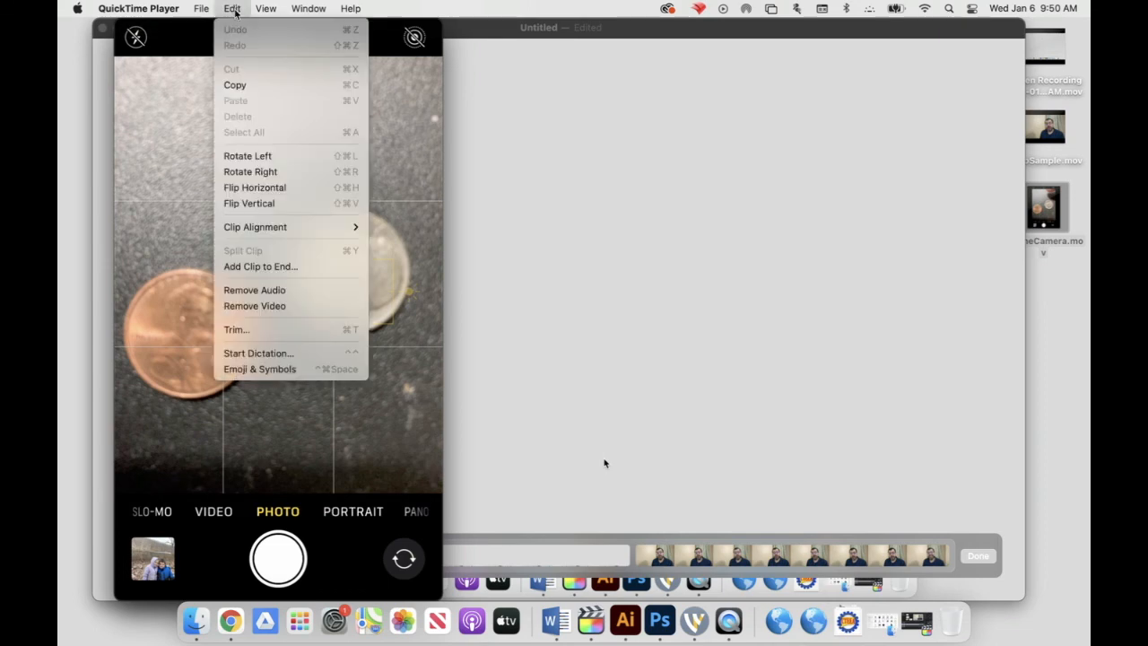
click(274, 156)
text(Ro)
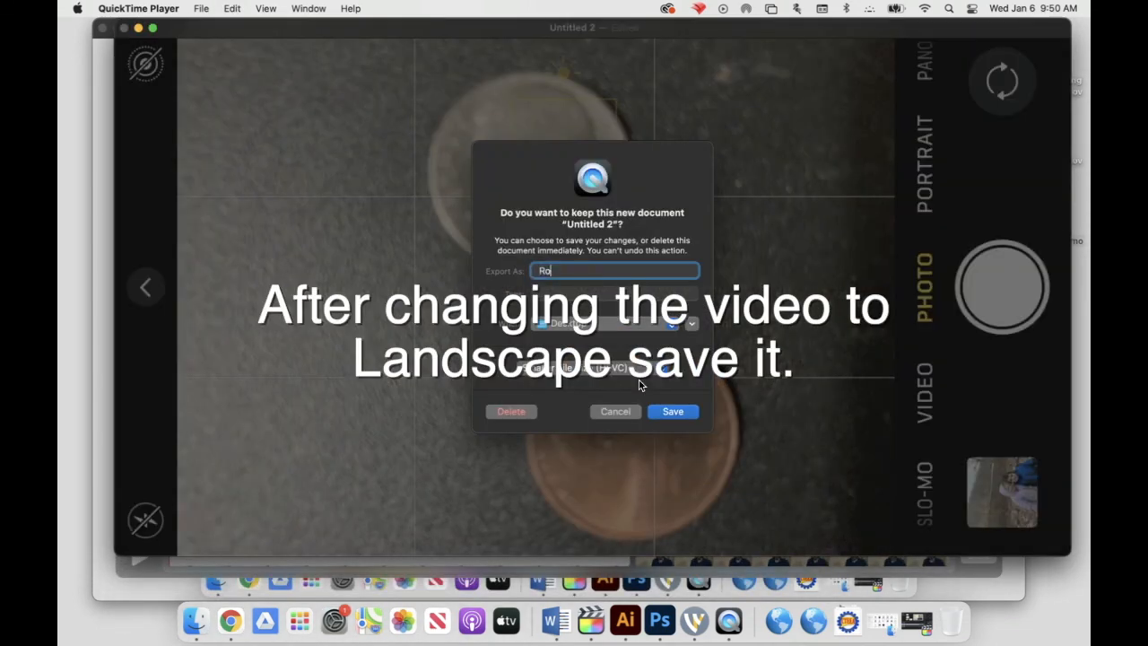
text(tateIphone)
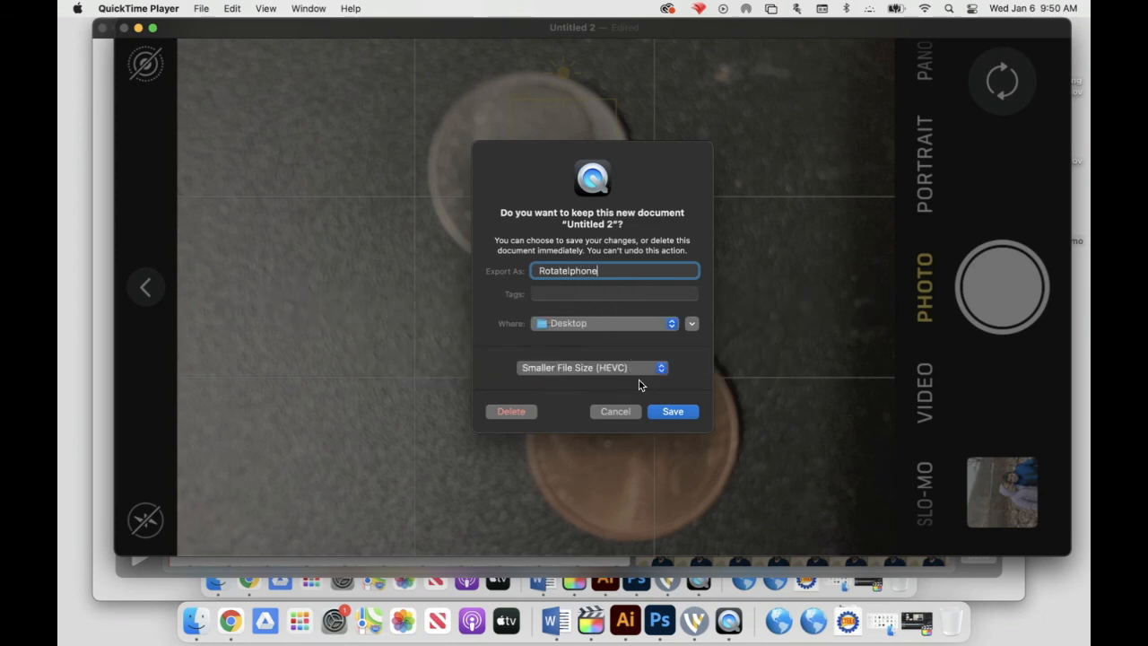
key(Return)
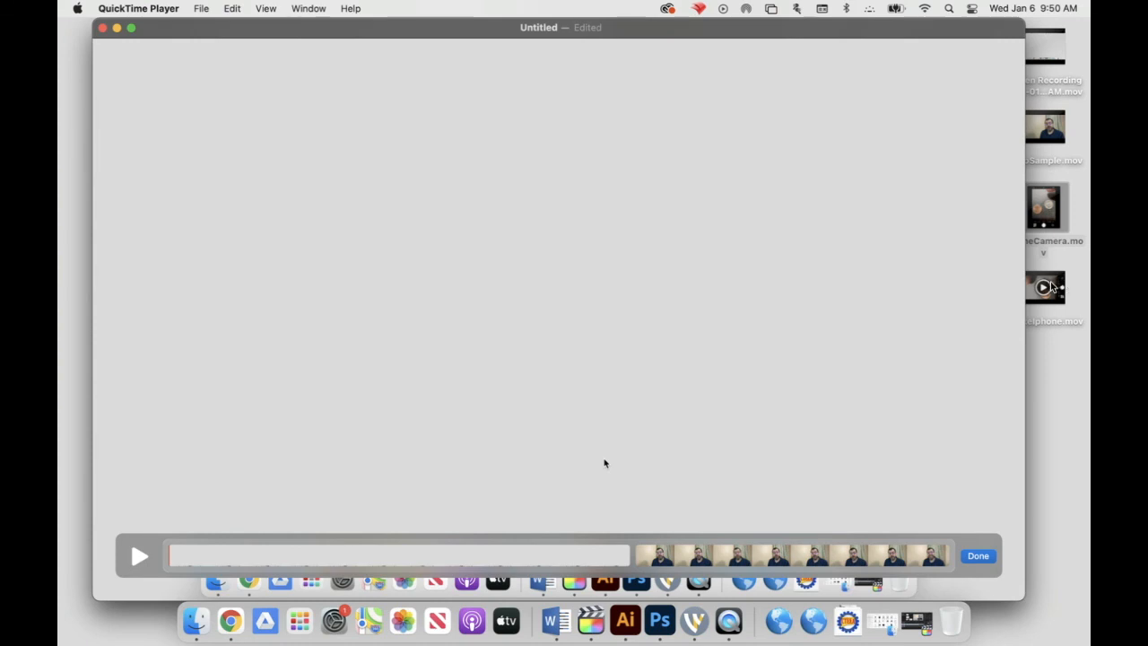
Step: Append RotateIphone after the webcam clip, finish clip editing and preview the coin section of the combined movie
drag(1045, 287, 722, 533)
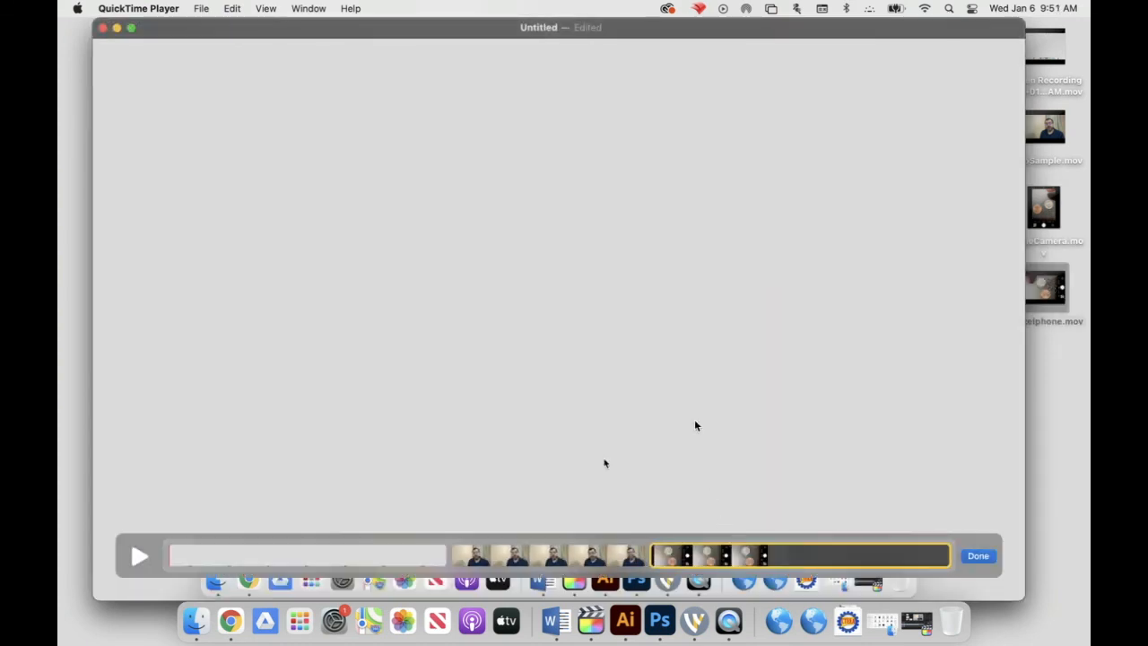
double_click(704, 561)
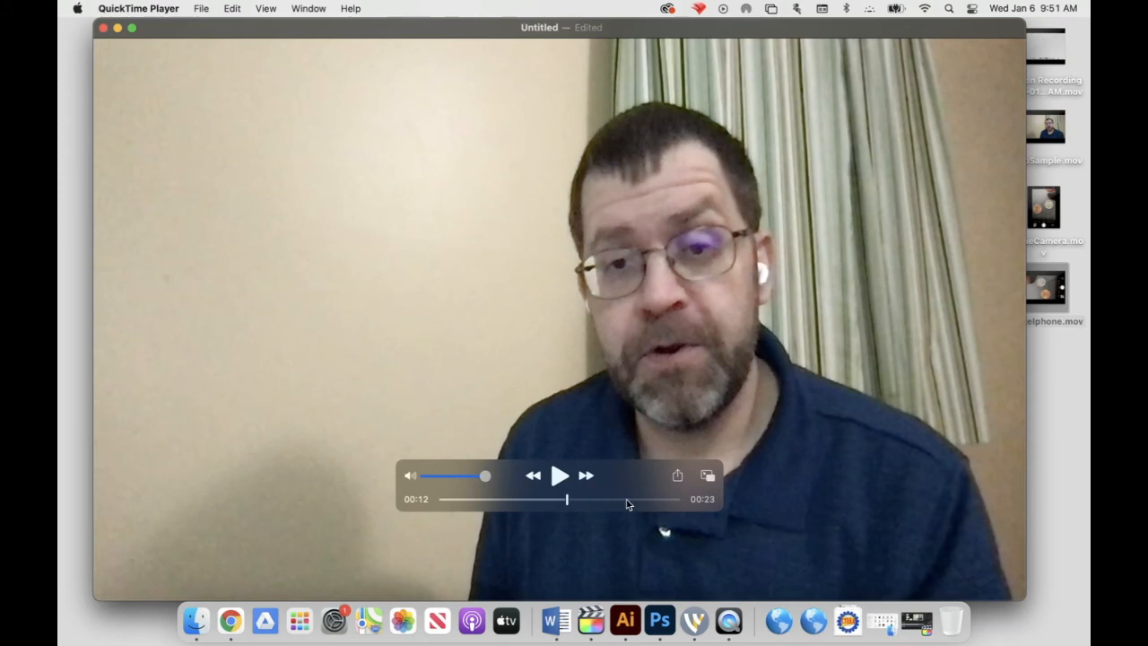
click(626, 499)
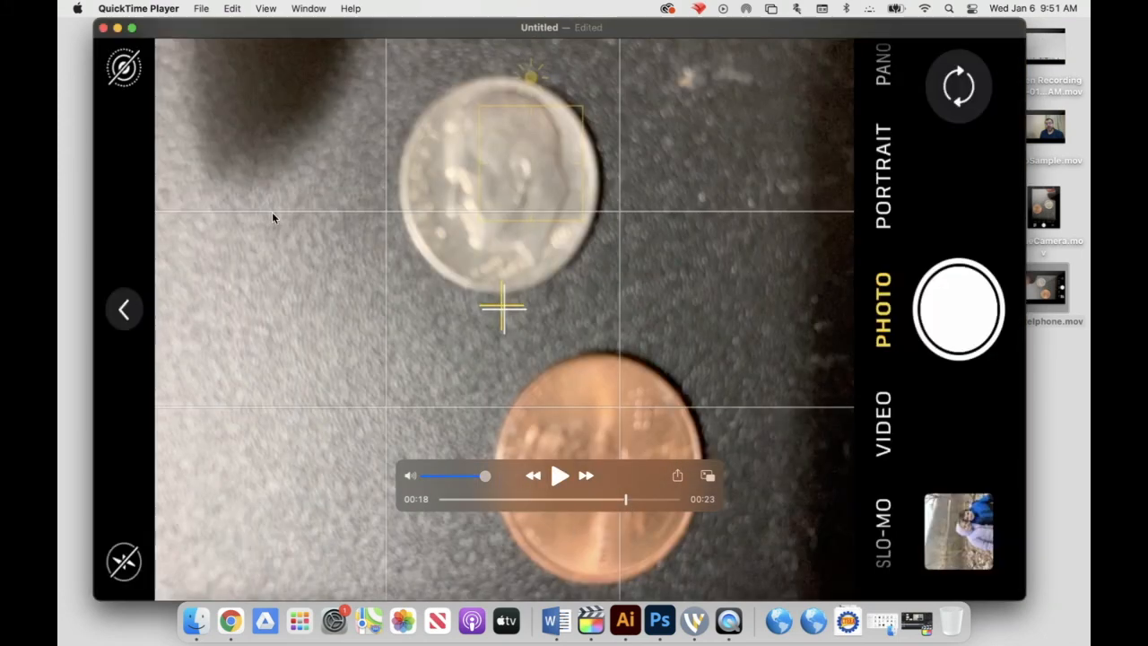
Step: Export the combined movie to the Desktop as CombinedVideoQT, then close the untitled document and discard it
click(201, 8)
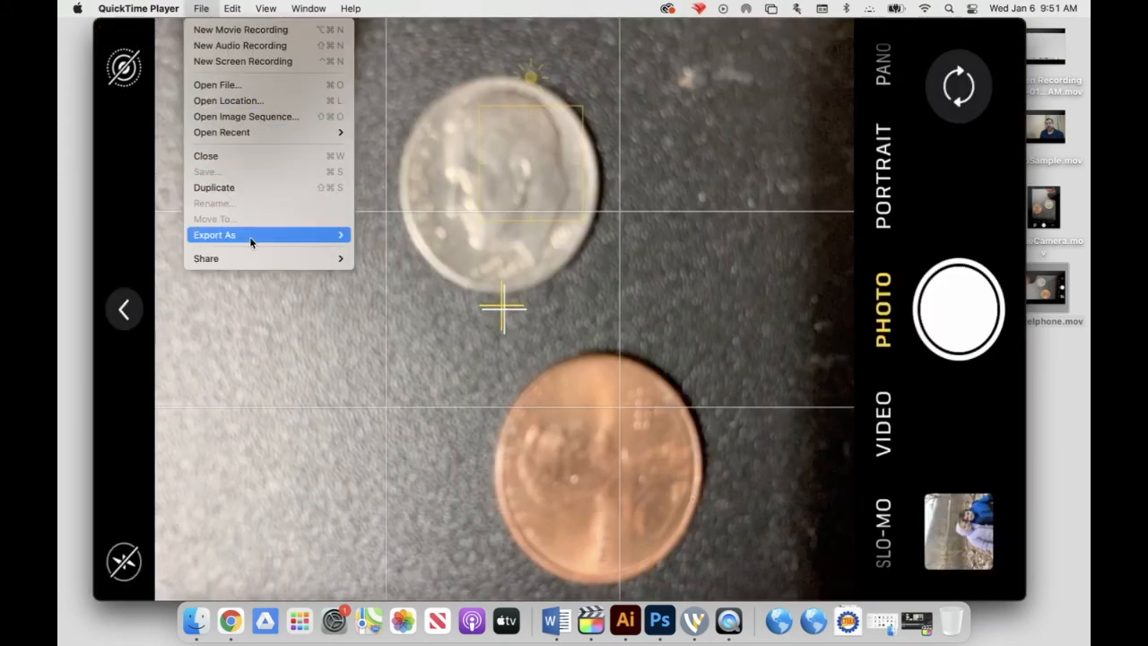
mouse_move(250, 237)
click(400, 268)
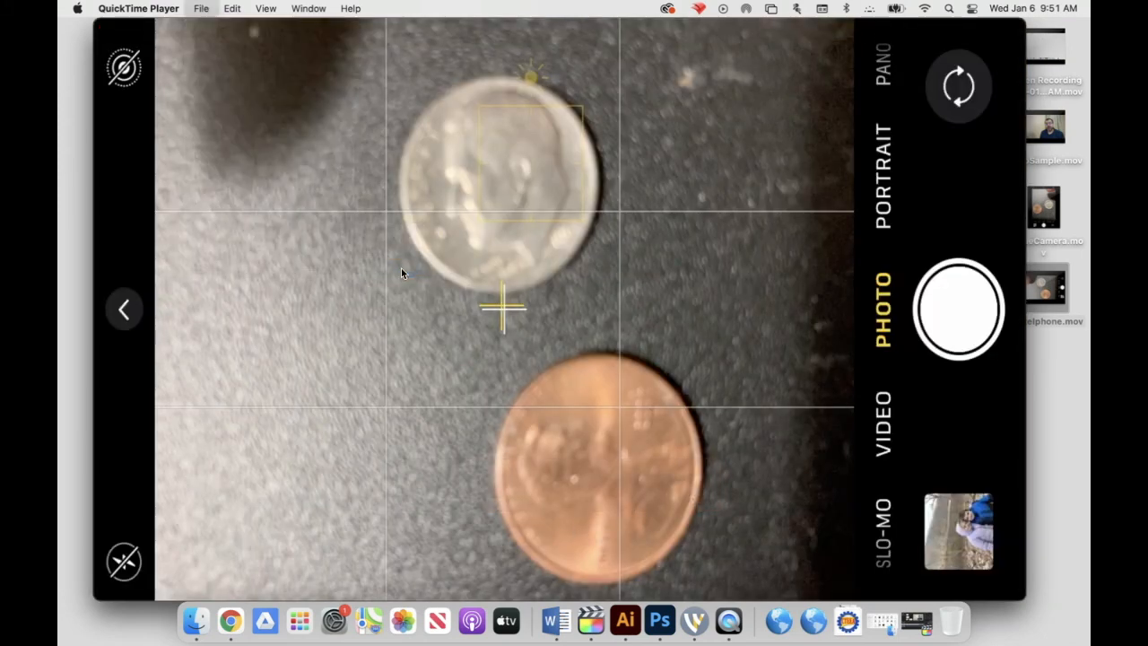
text(CombinedVideo)
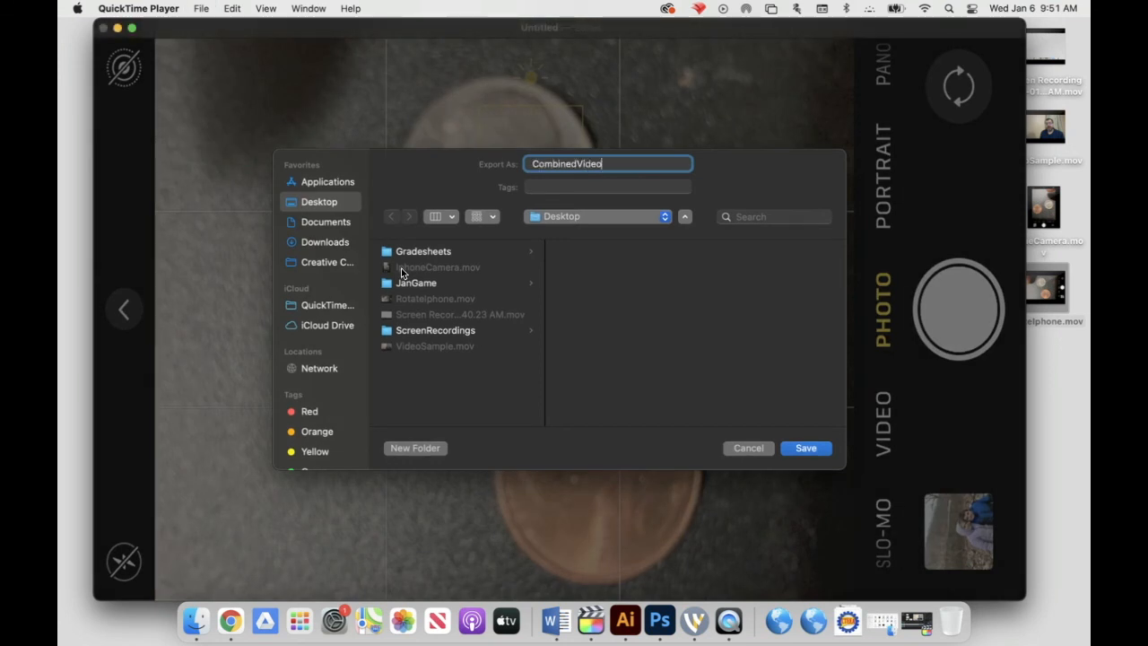
text(QT)
key(Return)
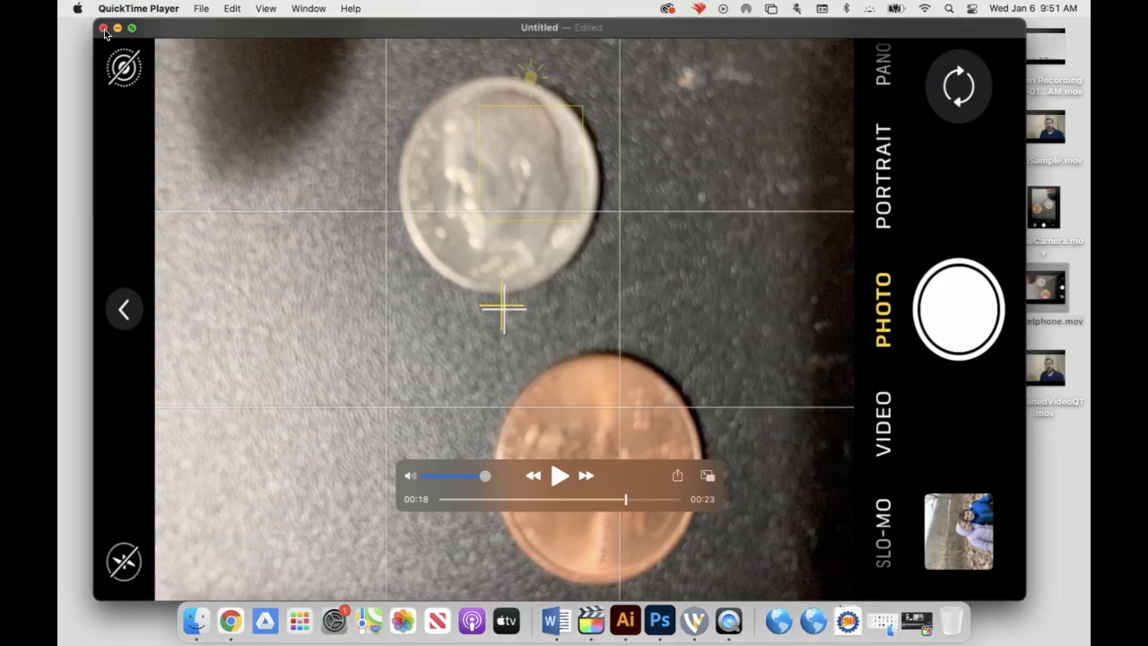
click(103, 29)
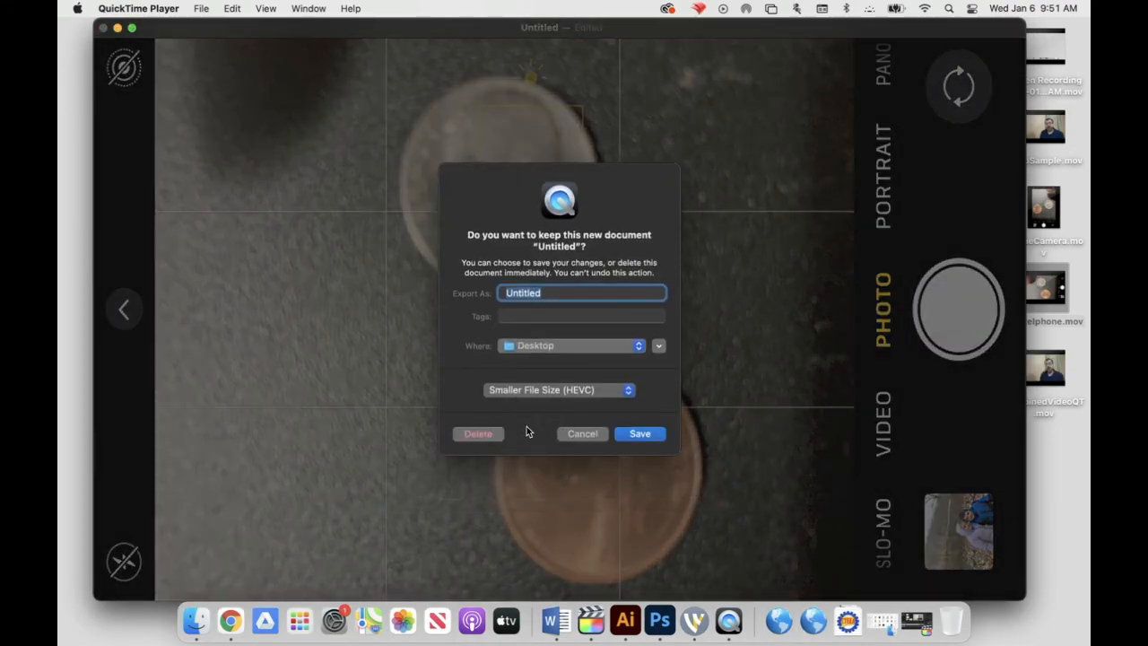
click(478, 433)
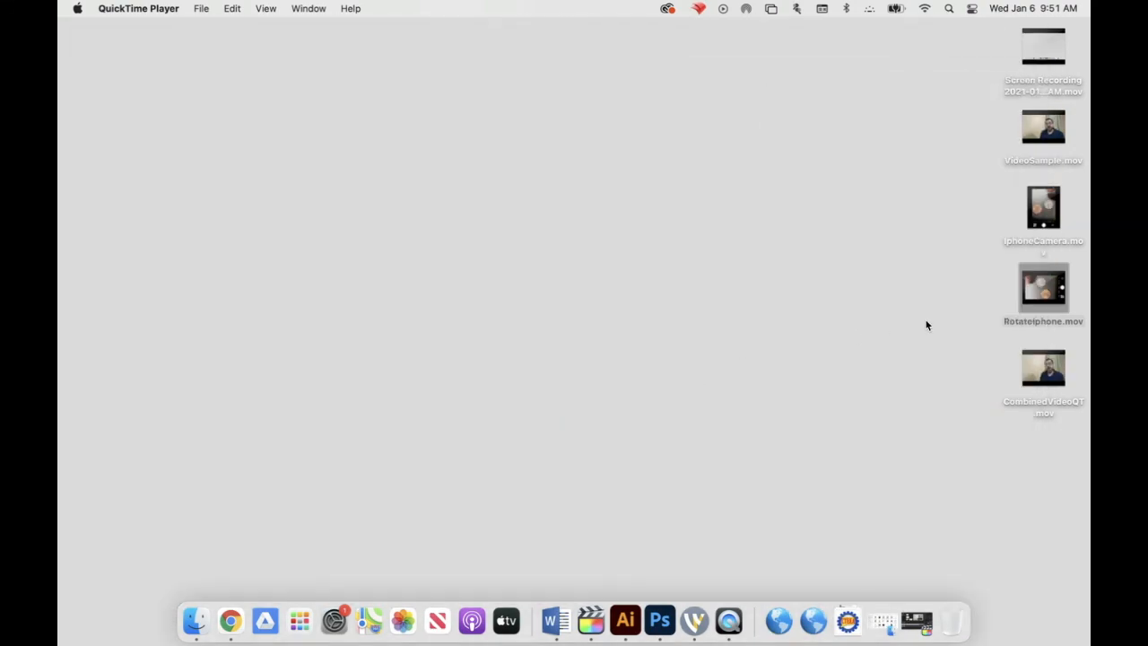